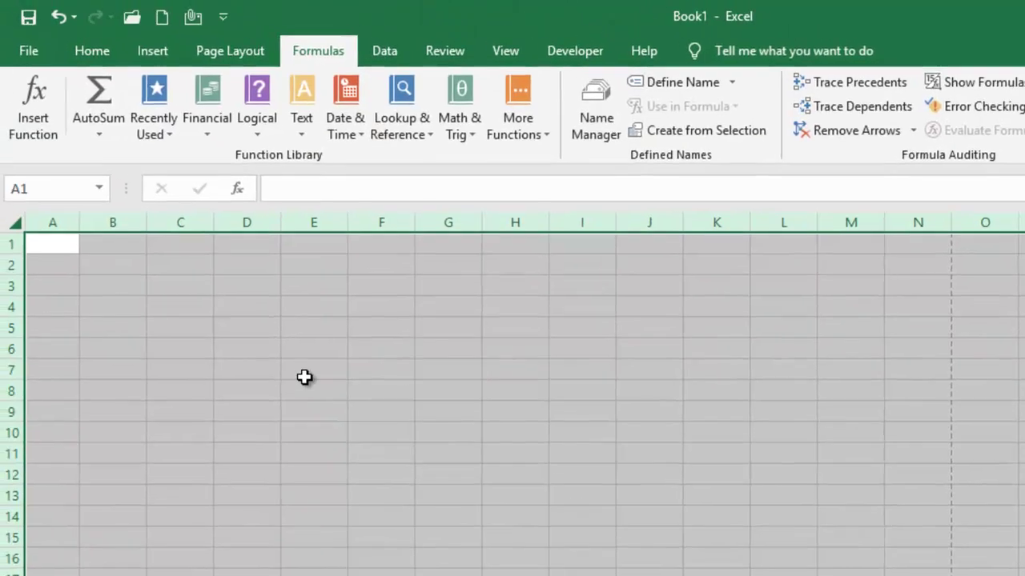
Enter the multiplier 2 in cell A1.
{"action": "left_click", "coordinate": [102, 261]}
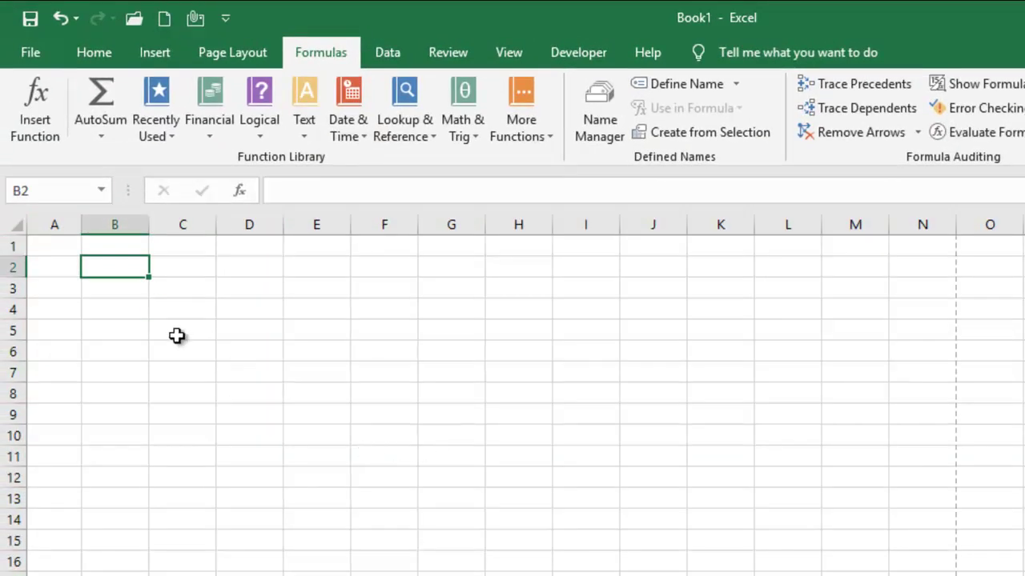
{"action": "left_click", "coordinate": [61, 248]}
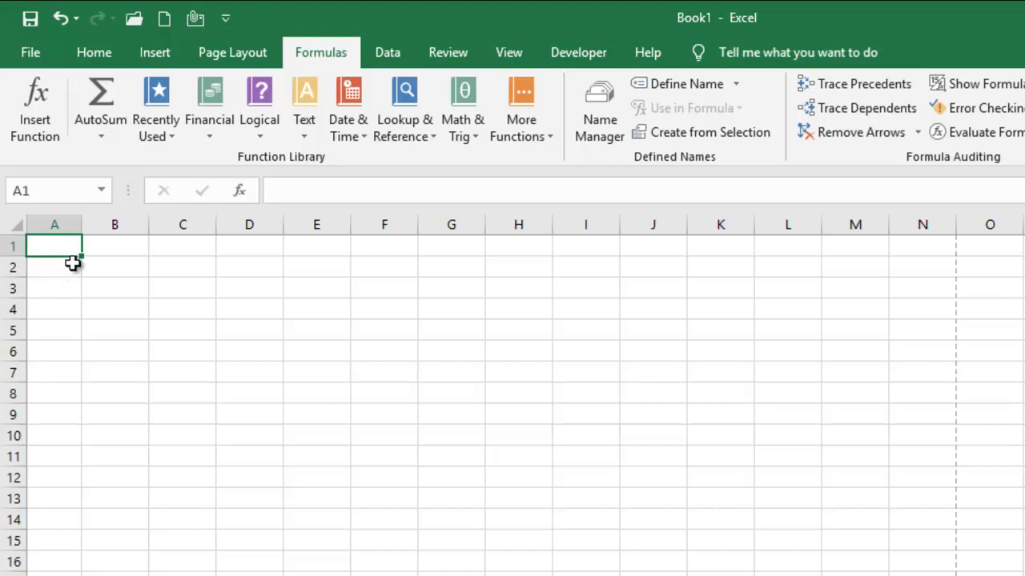
{"action": "type", "text": "2"}
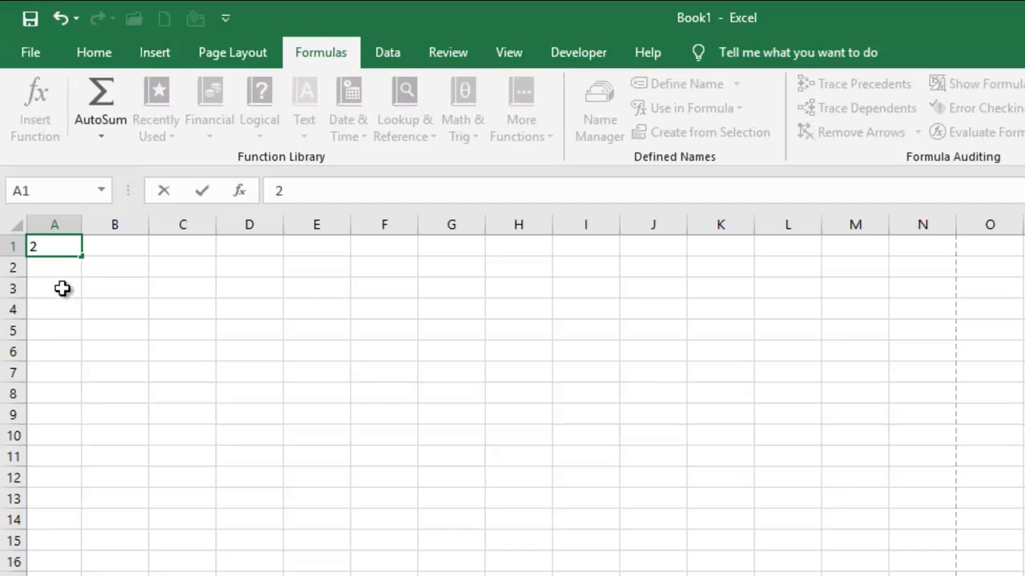
{"action": "left_click", "coordinate": [54, 289]}
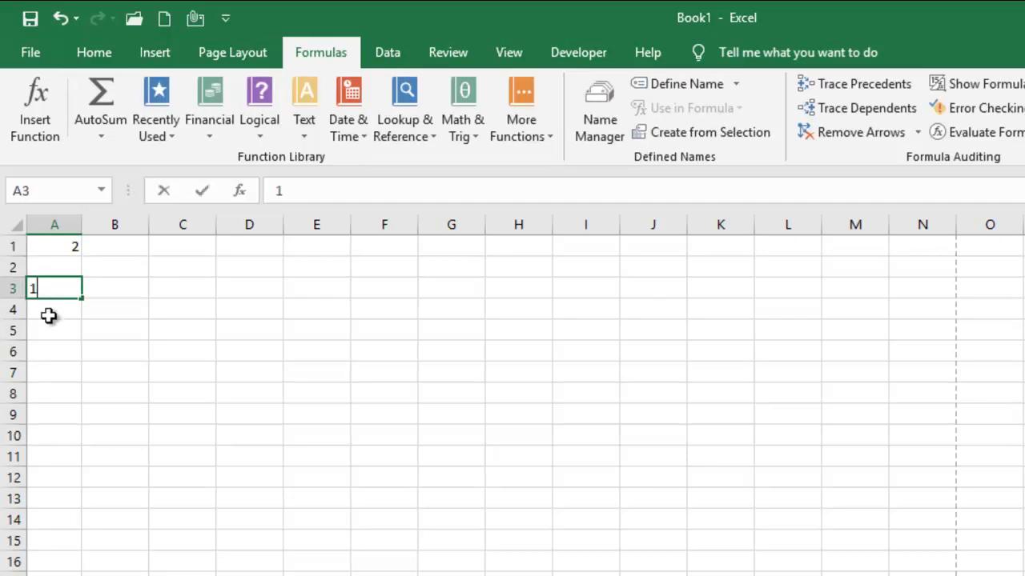
Fill A3:A14 with the series 1 to 12, extending from a 1, 2 start.
{"action": "type", "text": "1"}
{"action": "left_click", "coordinate": [59, 311]}
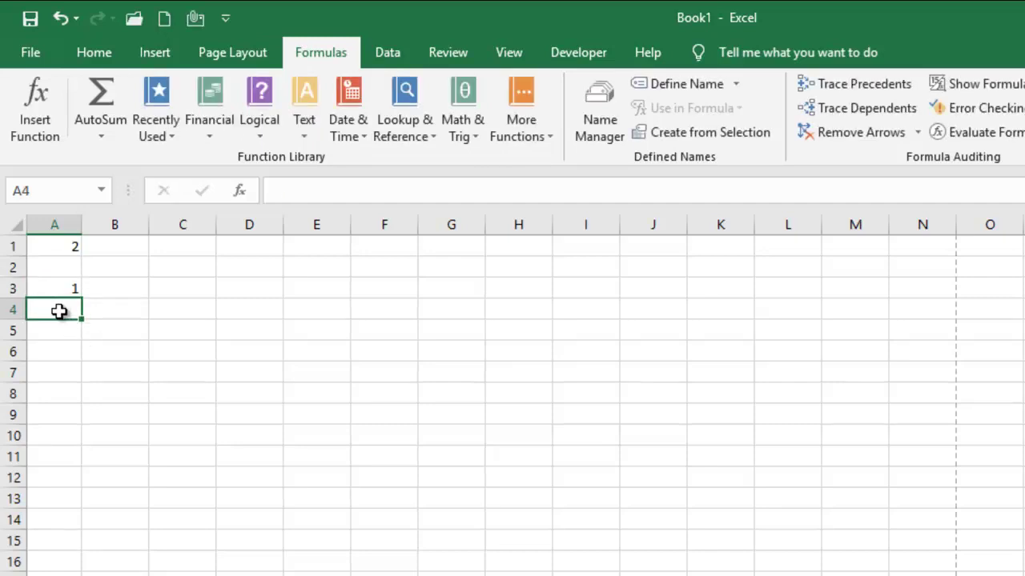
{"action": "type", "text": "2"}
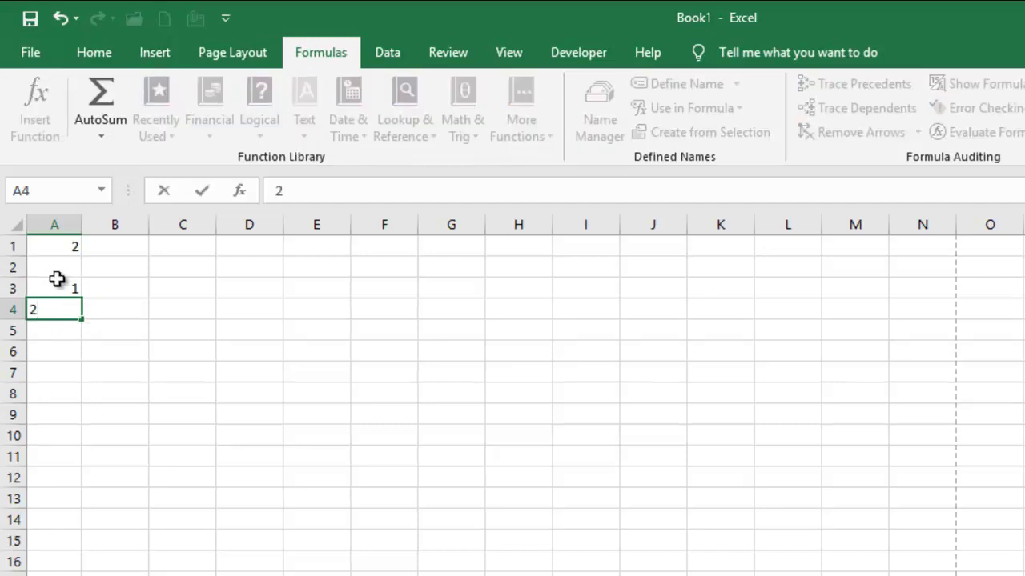
{"action": "left_click", "coordinate": [57, 286]}
{"action": "left_click_drag", "start_coordinate": [56, 288], "coordinate": [74, 532]}
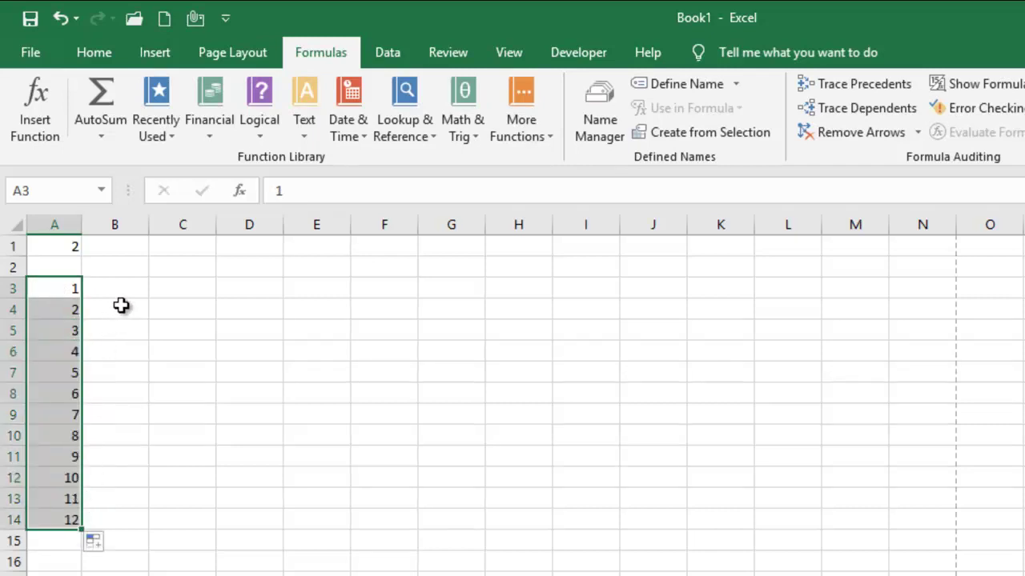
Type the heading TIMES TABLE in cell B1.
{"action": "left_click", "coordinate": [108, 248]}
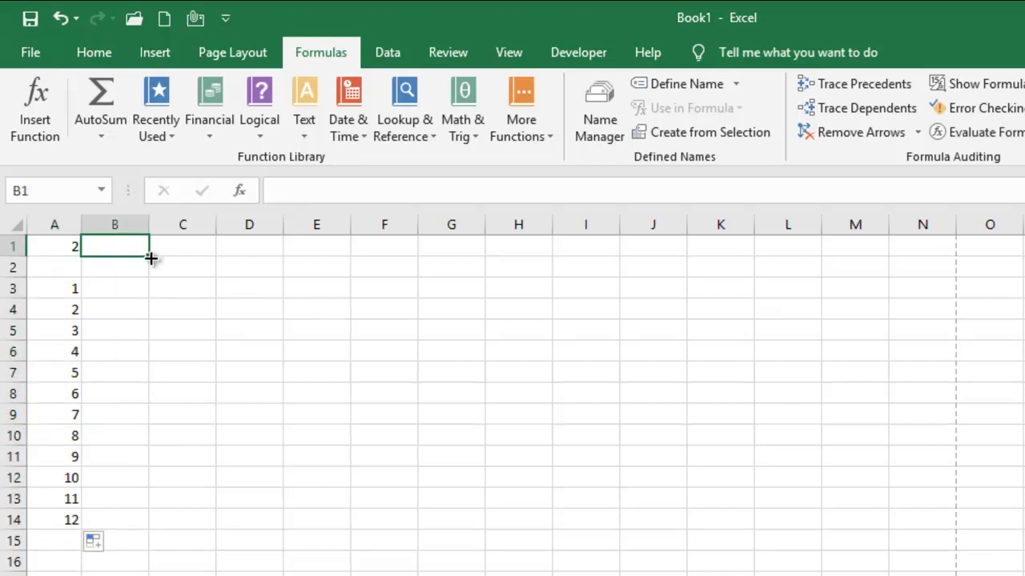
{"action": "type", "text": "TIMES"}
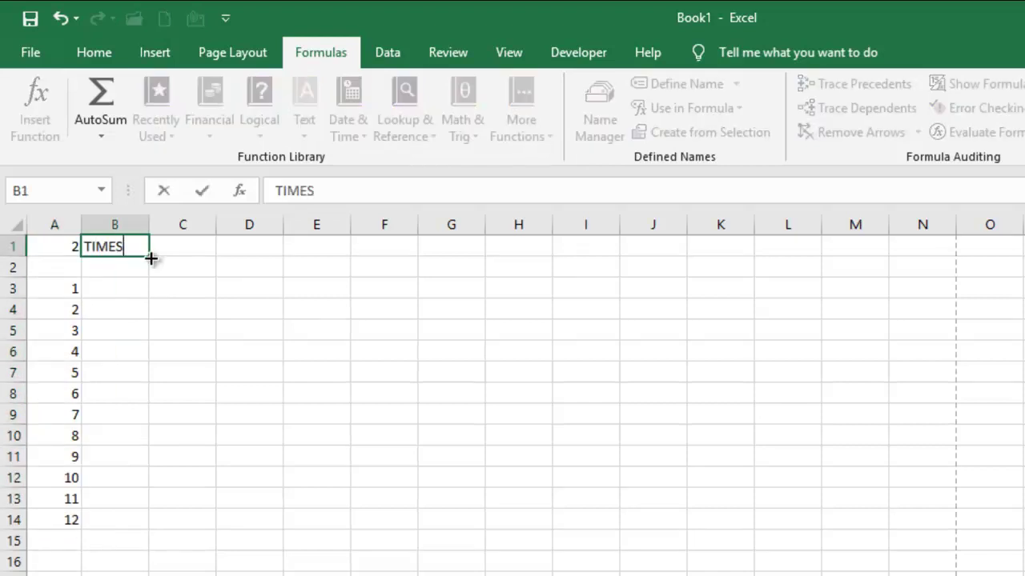
{"action": "type", "text": " TABLE"}
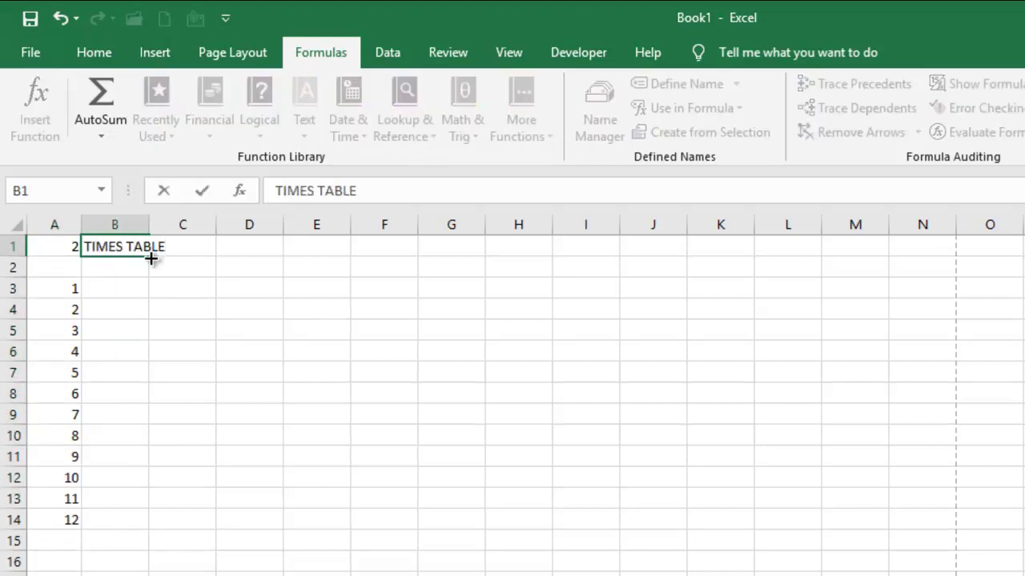
{"action": "left_click", "coordinate": [118, 290]}
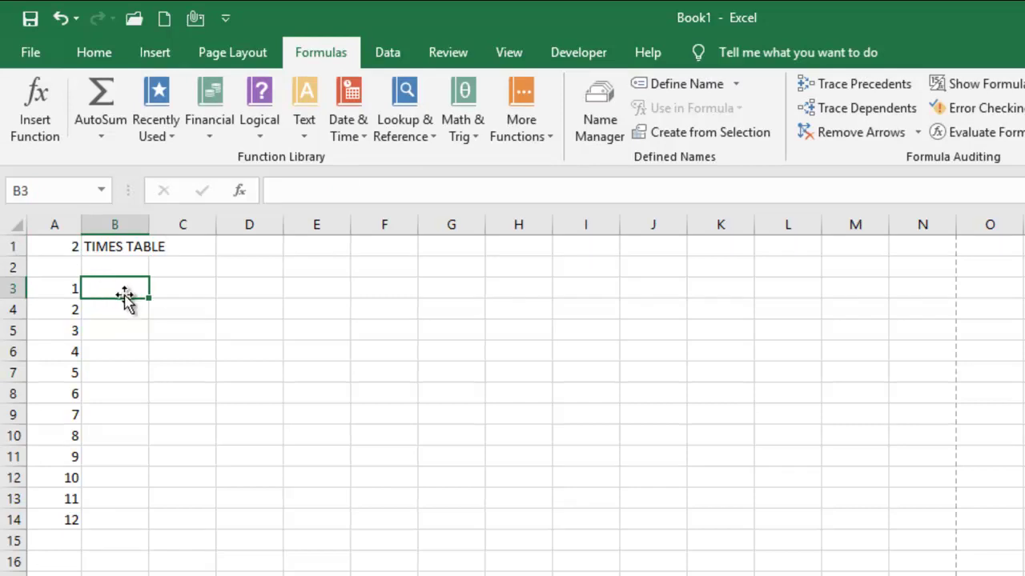
Review how the A1 multiplier pairs with A3:A5 and the product cells B3:B5.
{"action": "left_click", "coordinate": [63, 246]}
{"action": "left_click", "coordinate": [68, 289]}
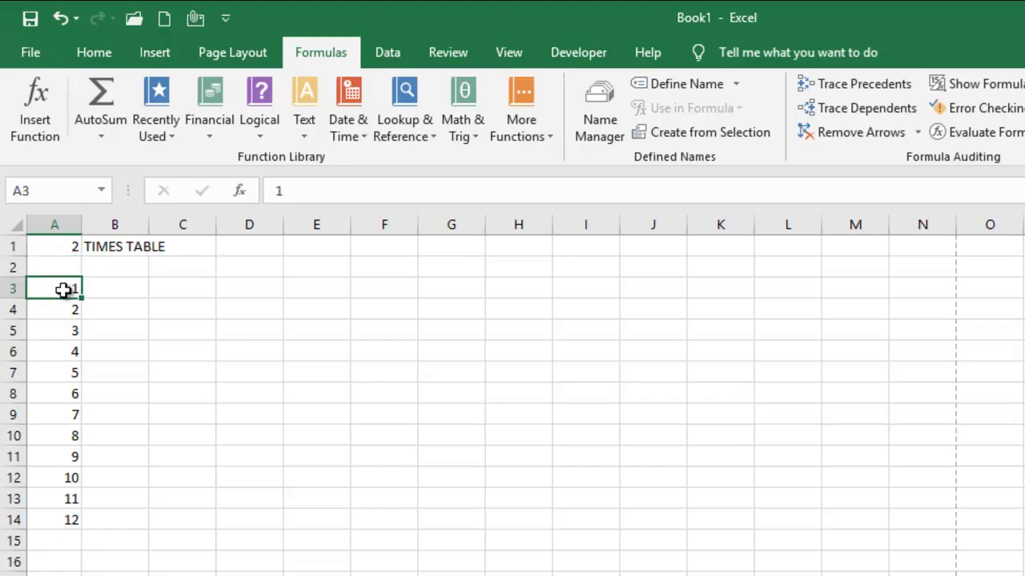
{"action": "left_click", "coordinate": [113, 289]}
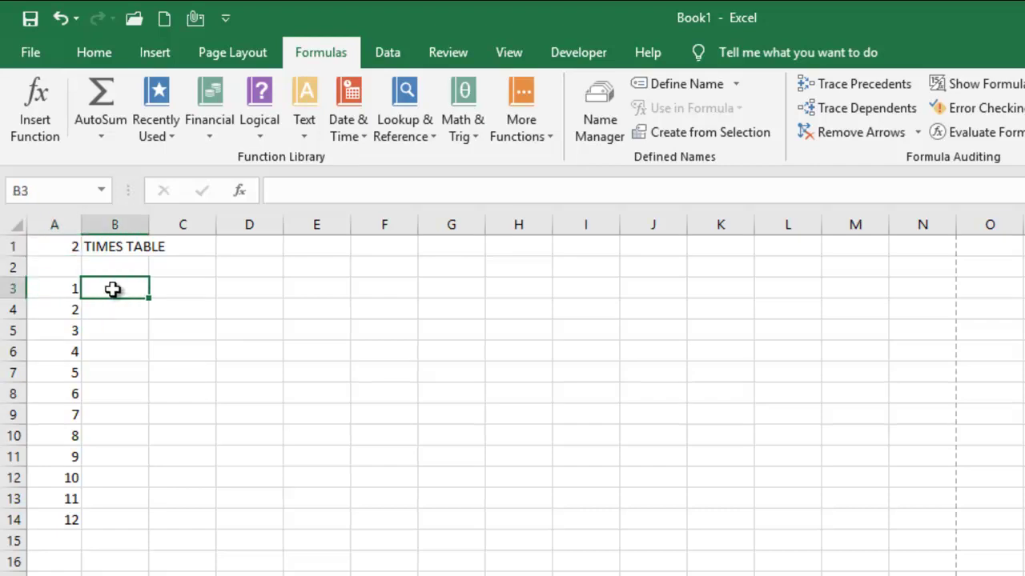
{"action": "left_click", "coordinate": [61, 248]}
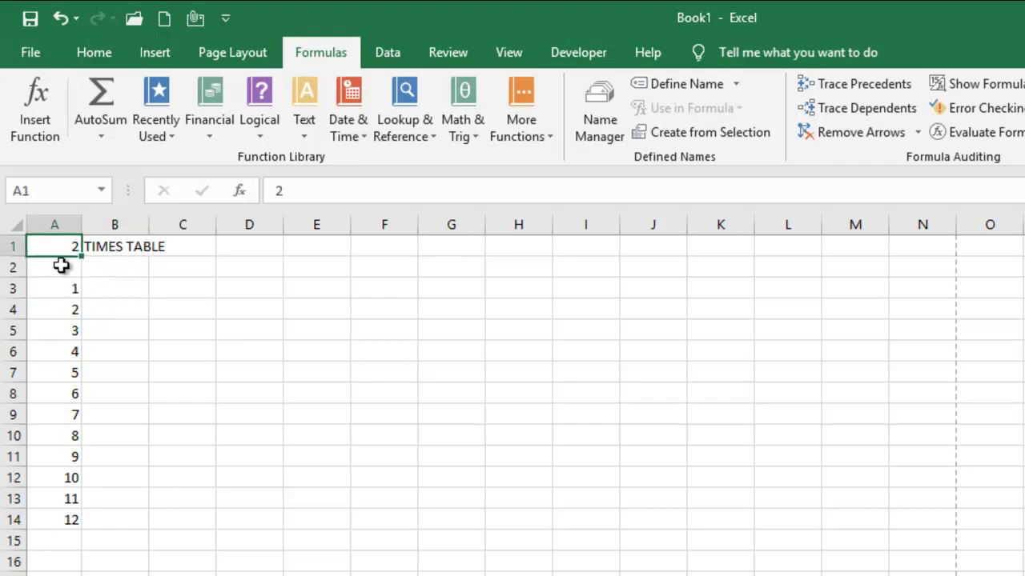
{"action": "left_click", "coordinate": [66, 309]}
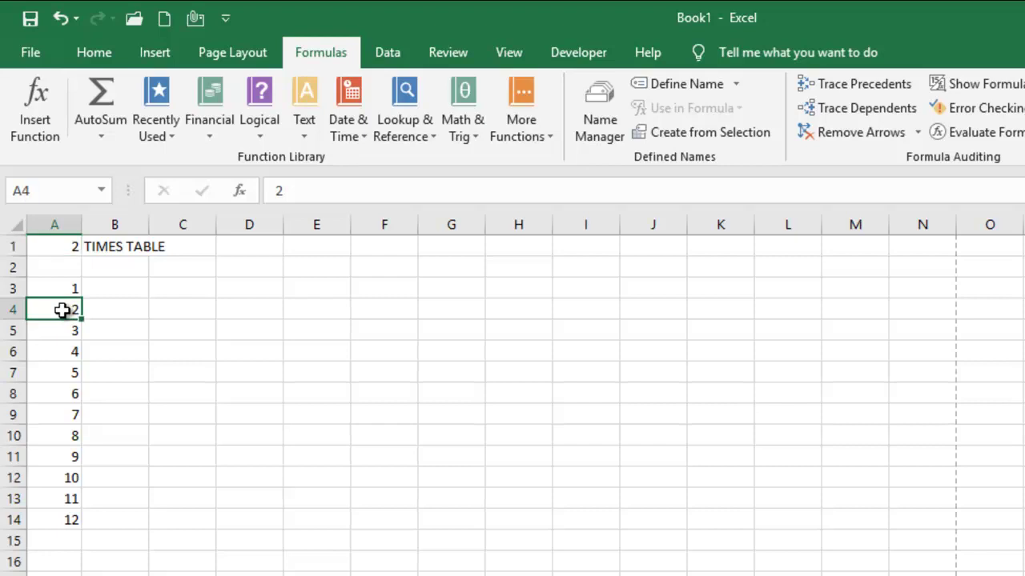
{"action": "left_click", "coordinate": [106, 309]}
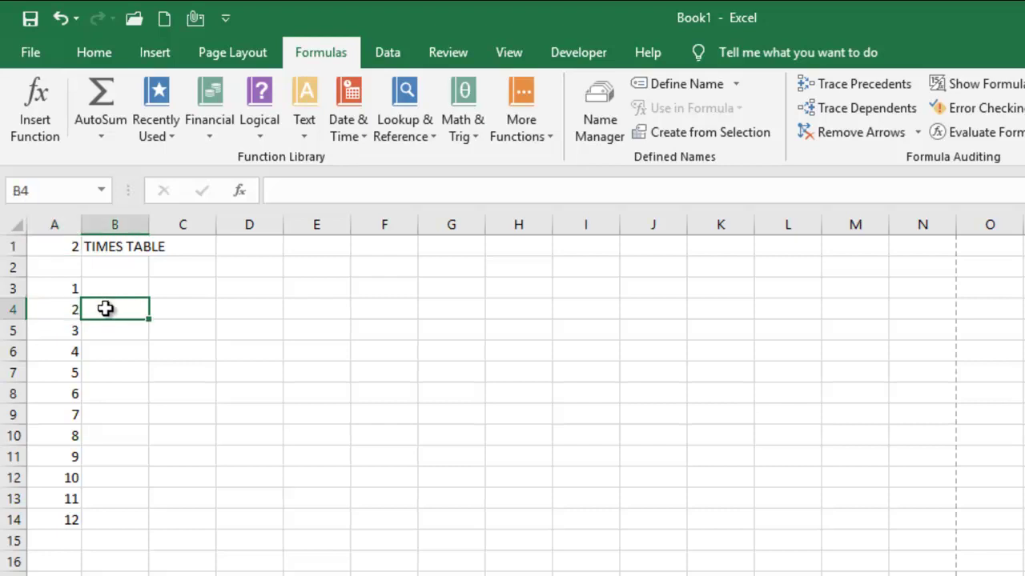
{"action": "left_click", "coordinate": [62, 251]}
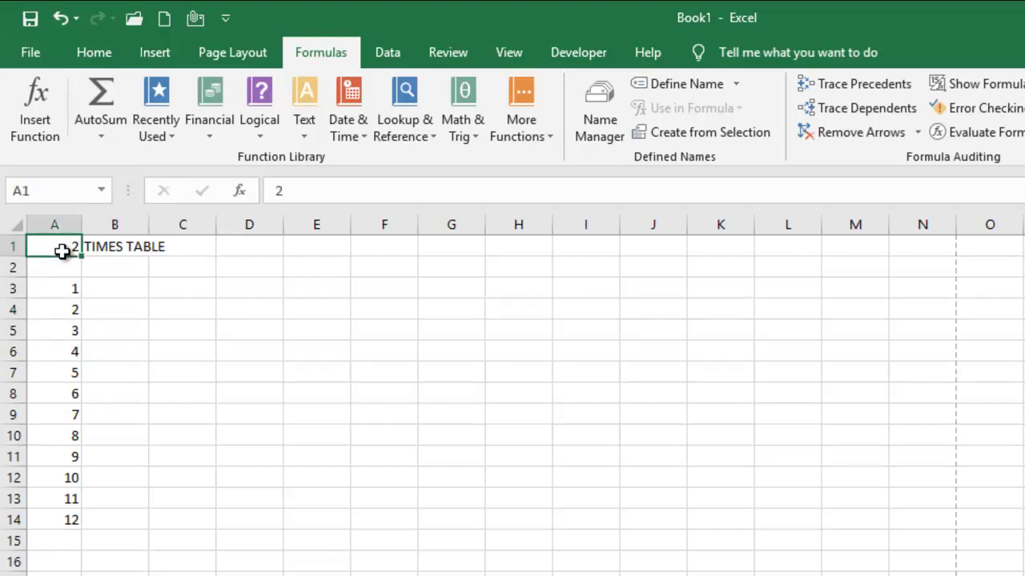
{"action": "left_click", "coordinate": [63, 331]}
{"action": "left_click", "coordinate": [108, 330]}
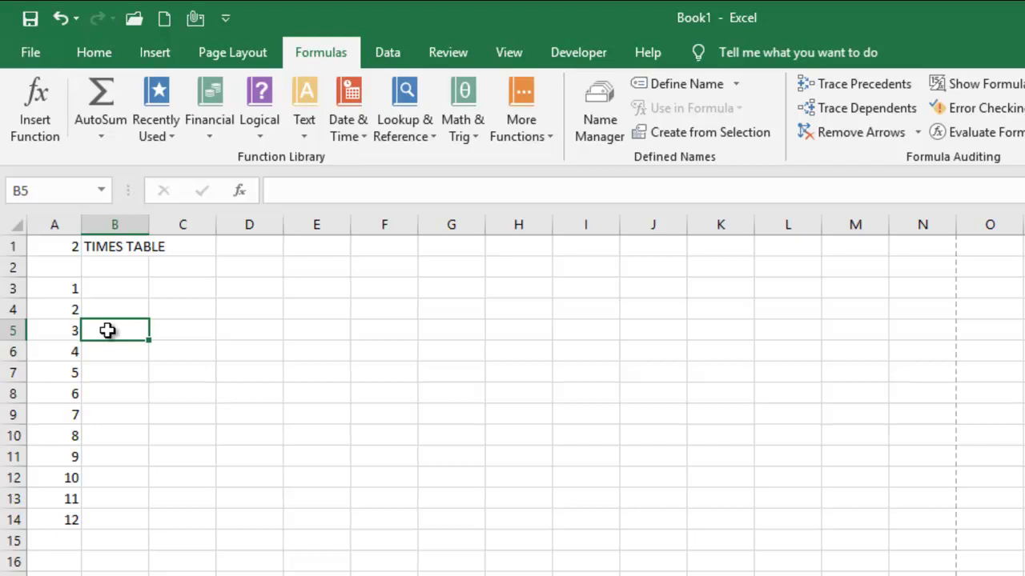
{"action": "left_click", "coordinate": [114, 289]}
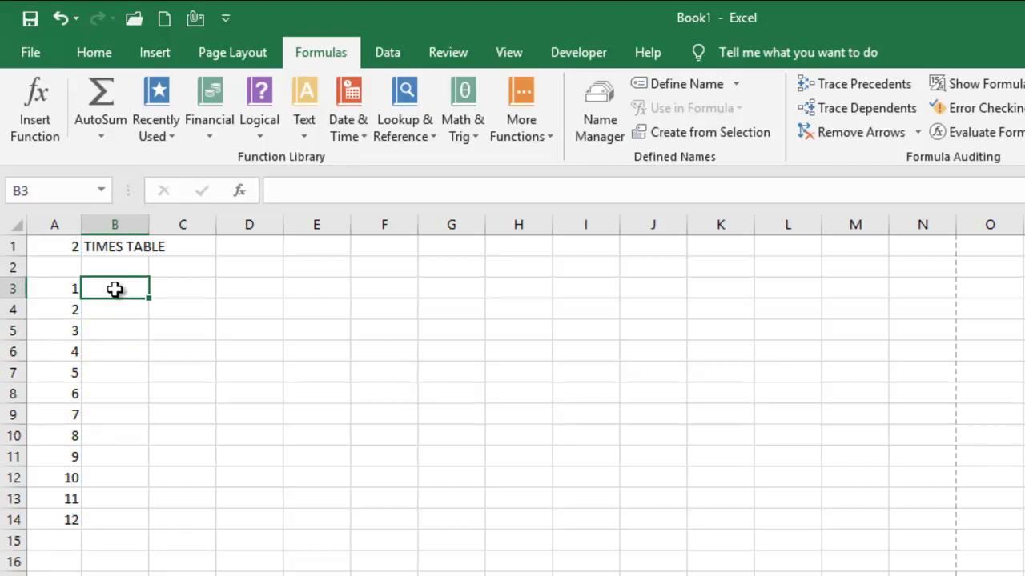
Enter =A3*$A$1 in B3, locking A1 with F4, so it shows 2.
{"action": "type", "text": "="}
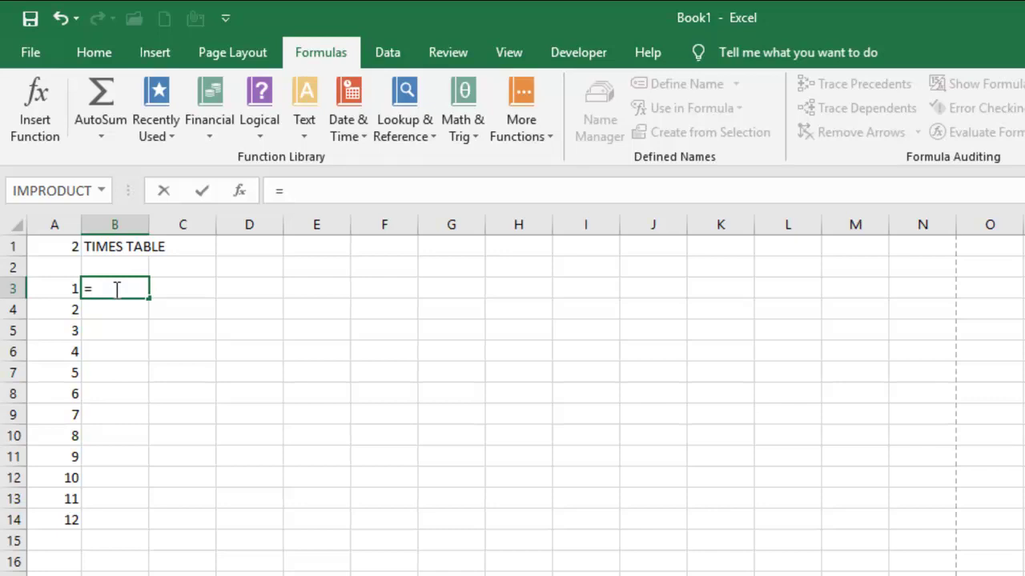
{"action": "left_click", "coordinate": [64, 290]}
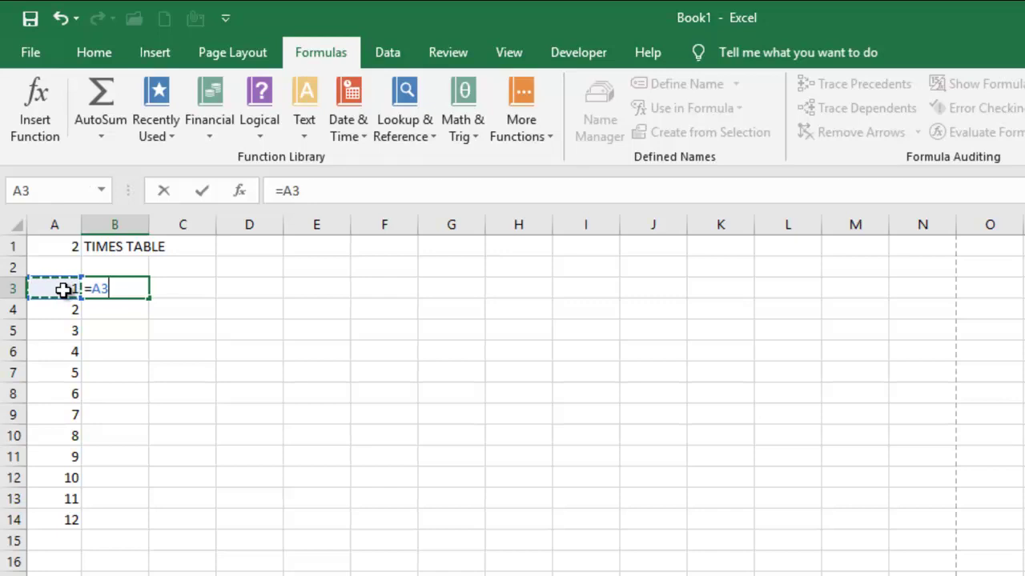
{"action": "type", "text": "*"}
{"action": "left_click", "coordinate": [55, 244]}
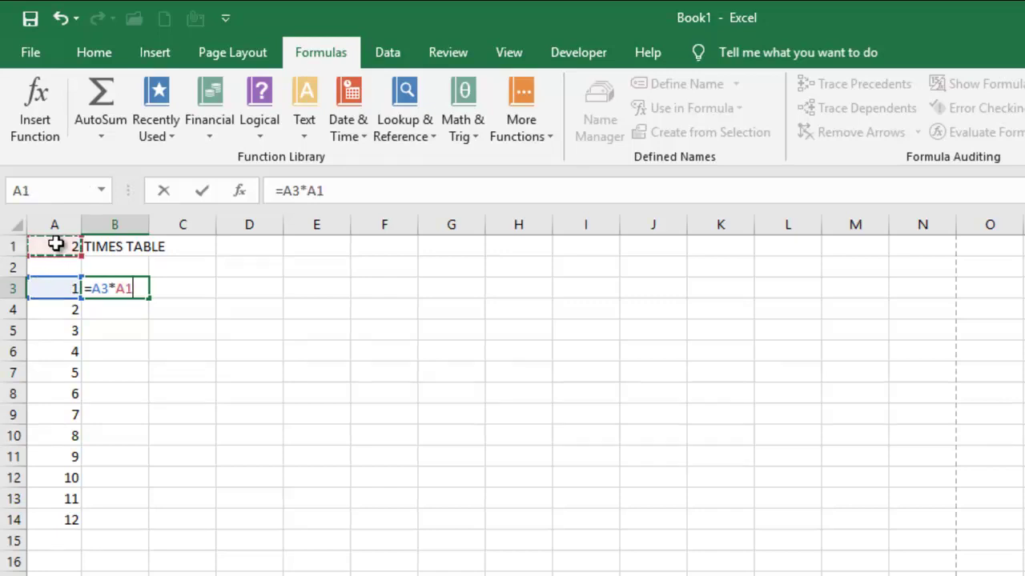
{"action": "left_click", "coordinate": [126, 290]}
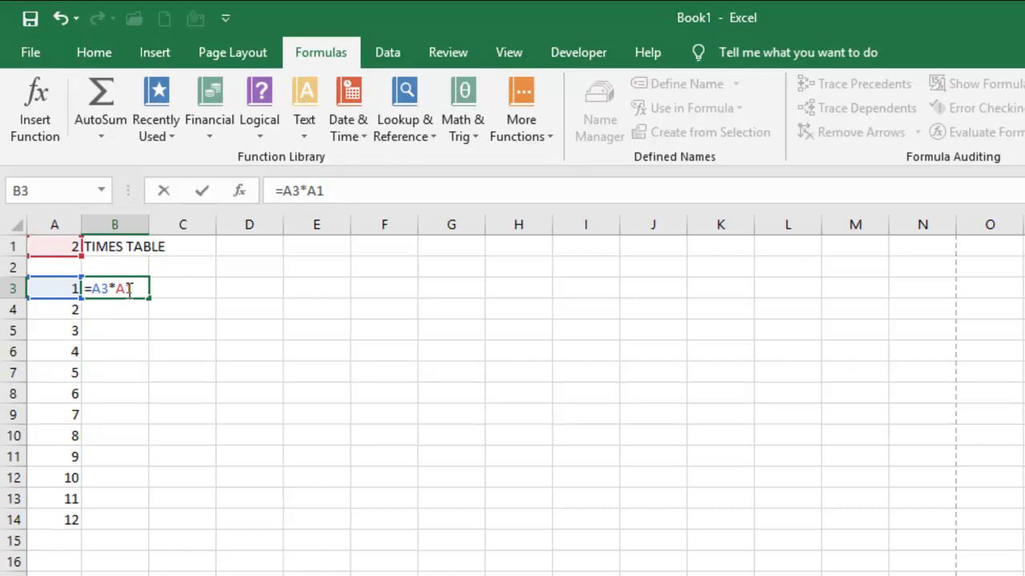
{"action": "key", "text": "F4"}
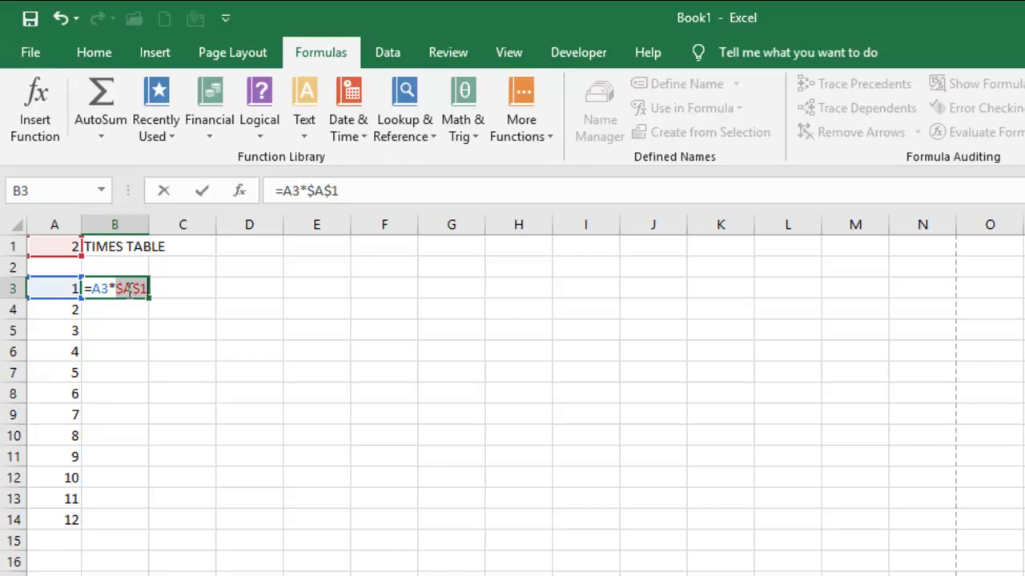
{"action": "key", "text": "Return"}
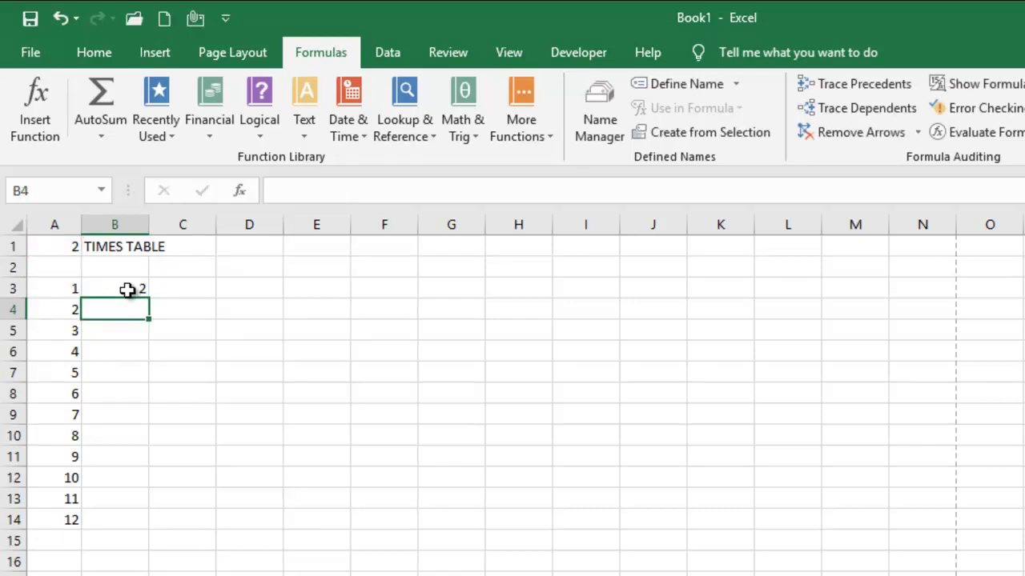
{"action": "left_click", "coordinate": [127, 290]}
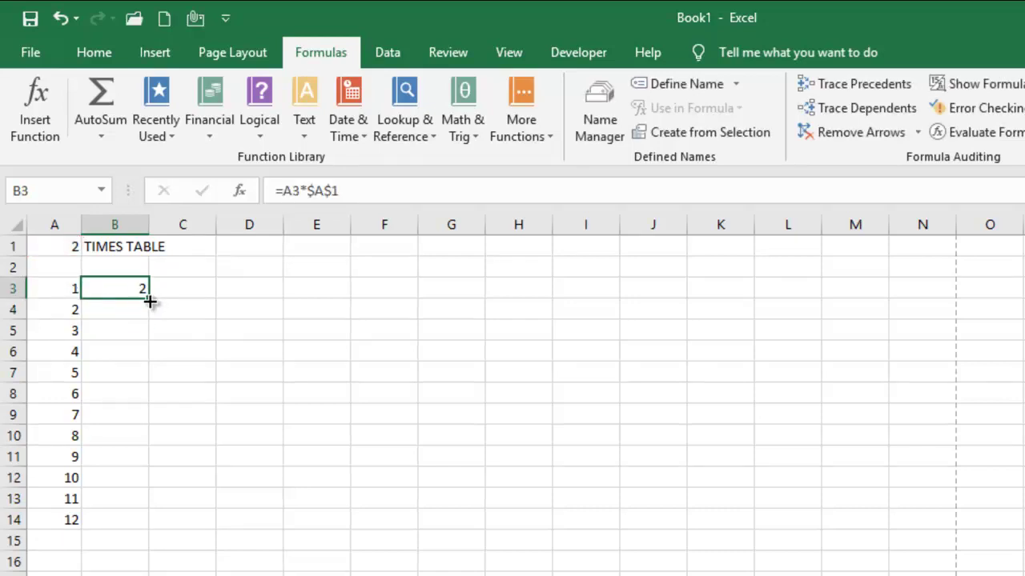
{"action": "double_click", "coordinate": [149, 298]}
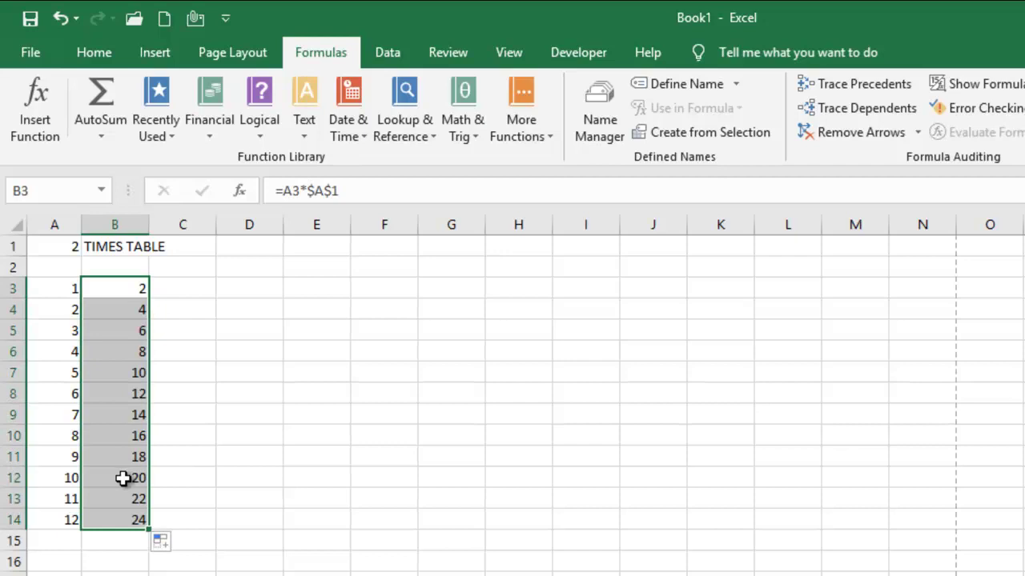
{"action": "left_click", "coordinate": [118, 290]}
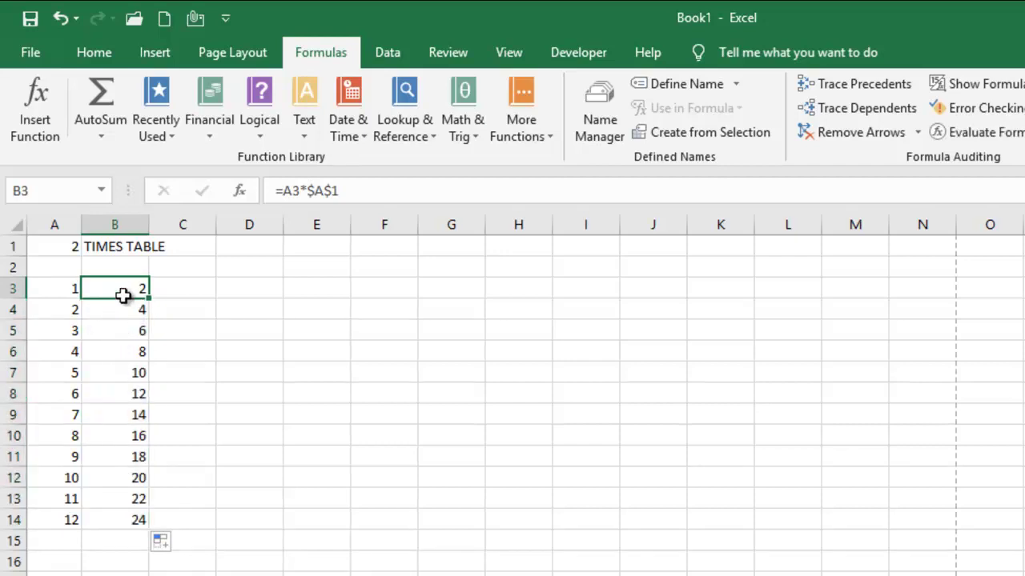
{"action": "left_click_drag", "start_coordinate": [64, 290], "coordinate": [70, 522]}
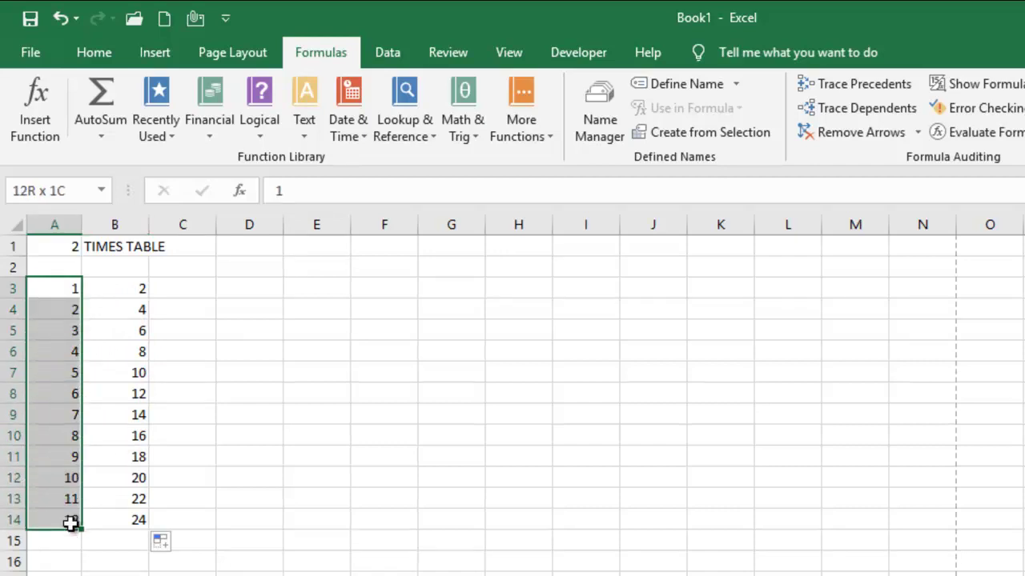
{"action": "left_click", "coordinate": [104, 289]}
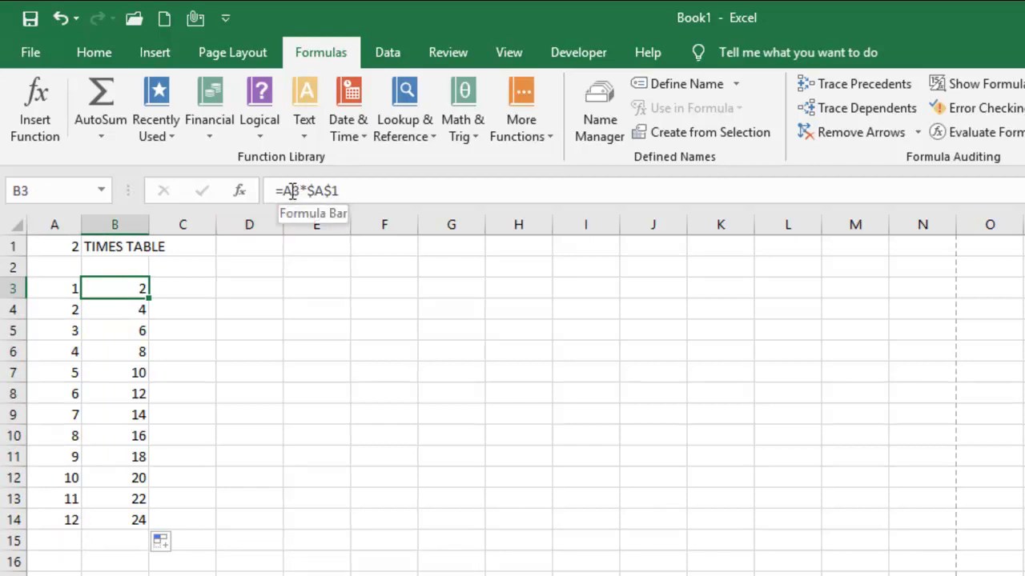
{"action": "left_click", "coordinate": [118, 313]}
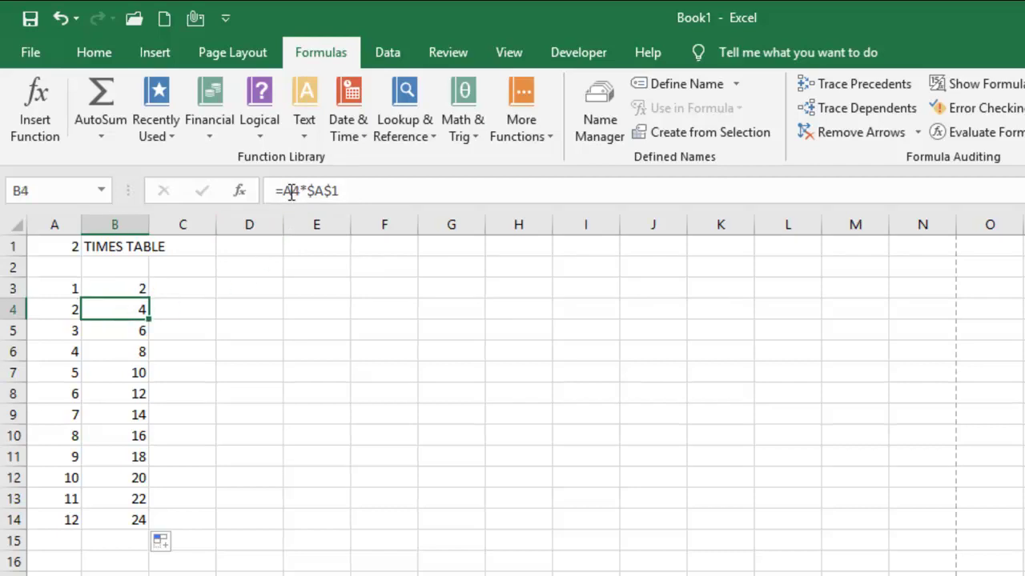
{"action": "left_click", "coordinate": [133, 331]}
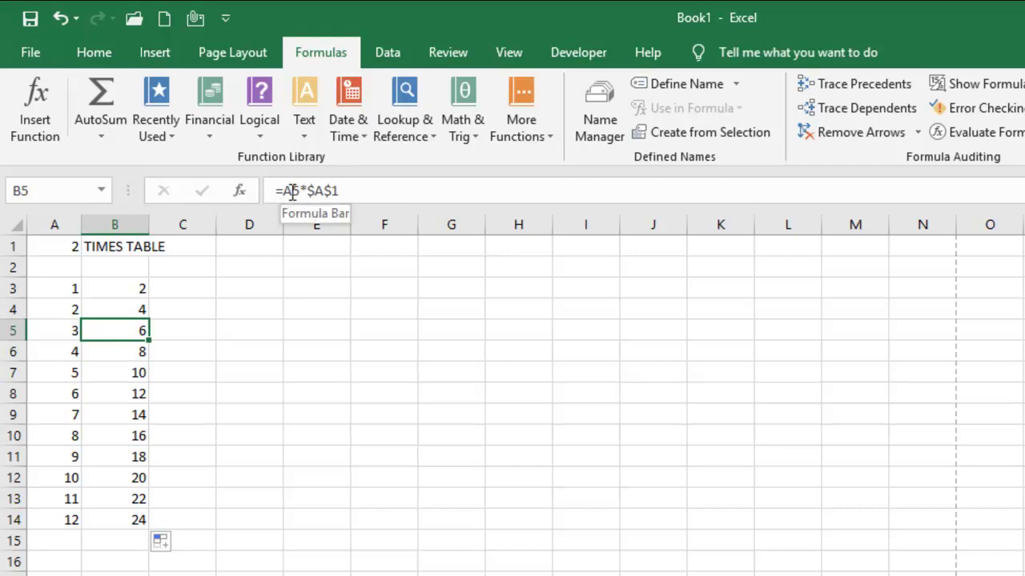
{"action": "left_click", "coordinate": [57, 332]}
{"action": "left_click", "coordinate": [141, 329]}
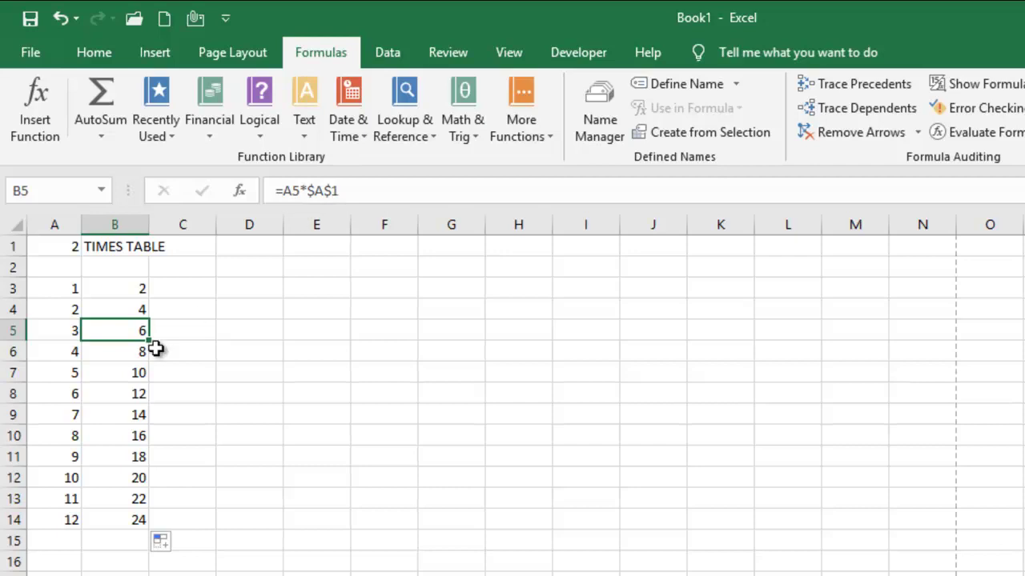
{"action": "left_click", "coordinate": [127, 353]}
{"action": "left_click", "coordinate": [129, 373]}
{"action": "left_click", "coordinate": [130, 415]}
{"action": "left_click", "coordinate": [135, 476]}
{"action": "left_click", "coordinate": [137, 517]}
{"action": "left_click", "coordinate": [138, 479]}
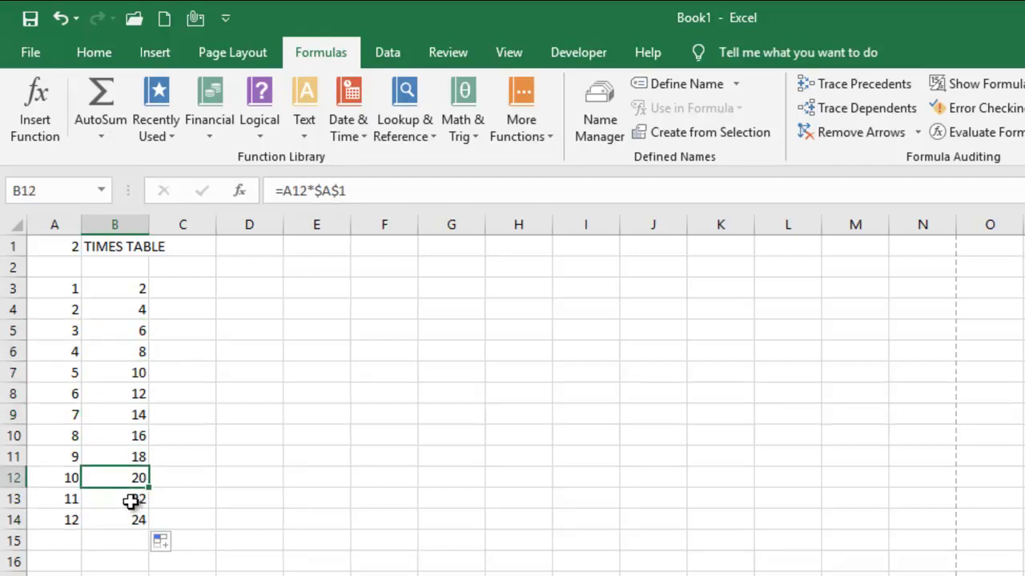
{"action": "left_click", "coordinate": [131, 501]}
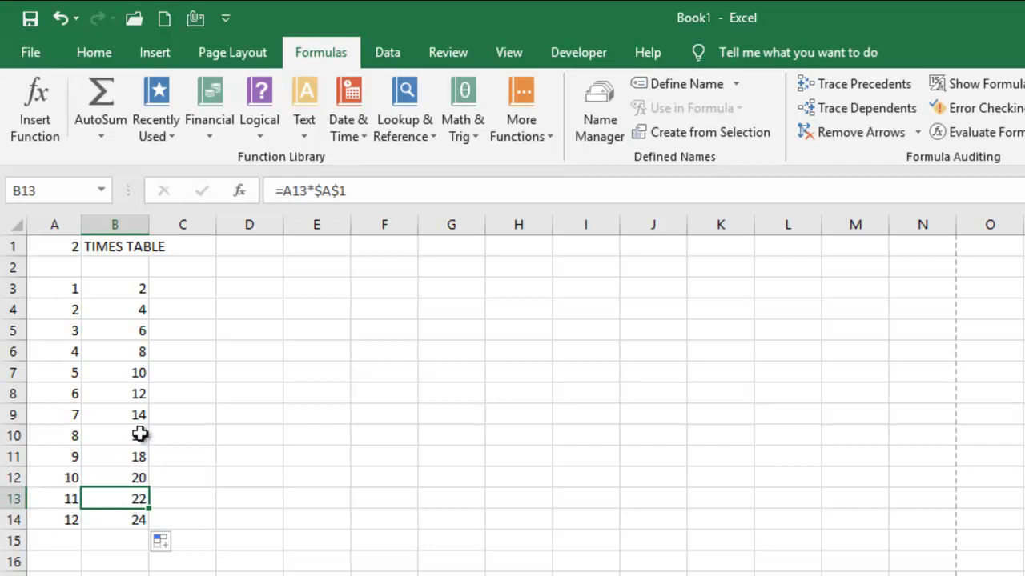
{"action": "left_click", "coordinate": [125, 290]}
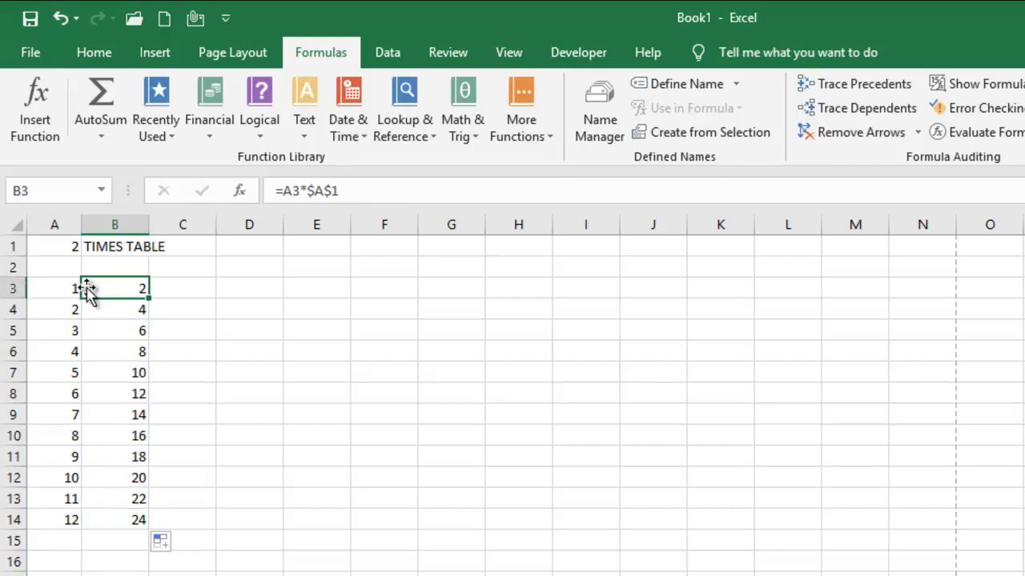
{"action": "left_click", "coordinate": [54, 248]}
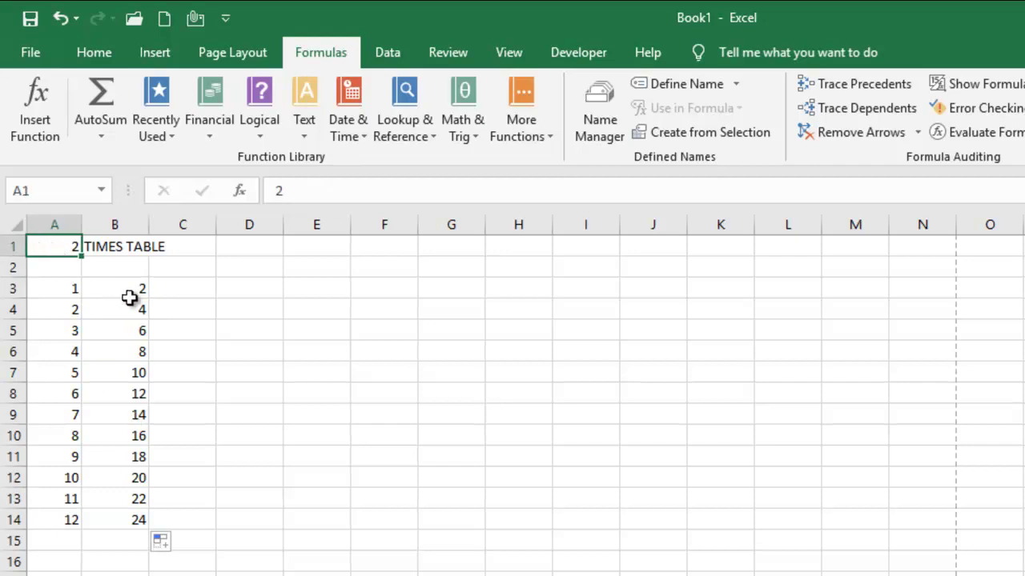
{"action": "left_click", "coordinate": [130, 389]}
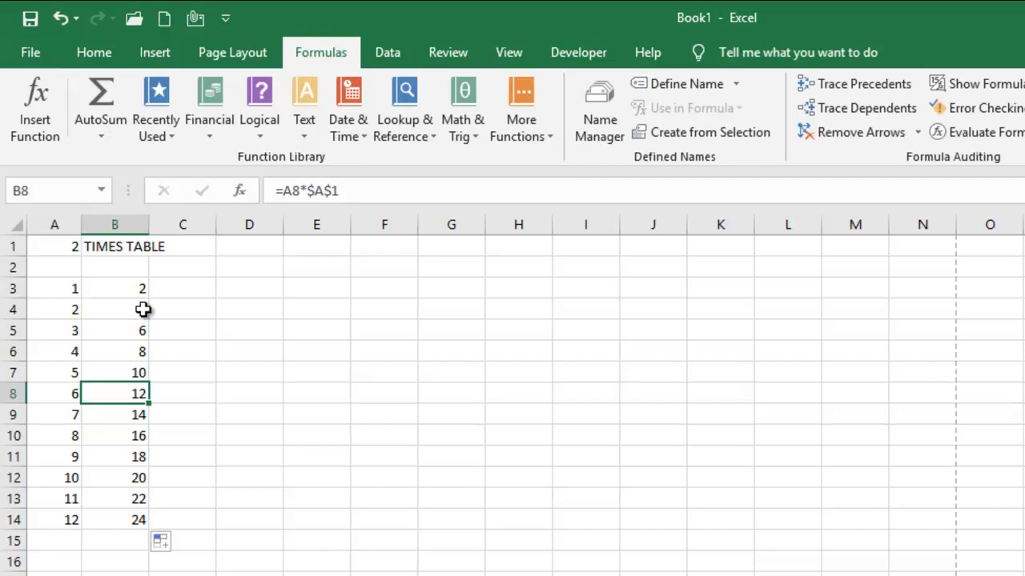
{"action": "left_click", "coordinate": [127, 290]}
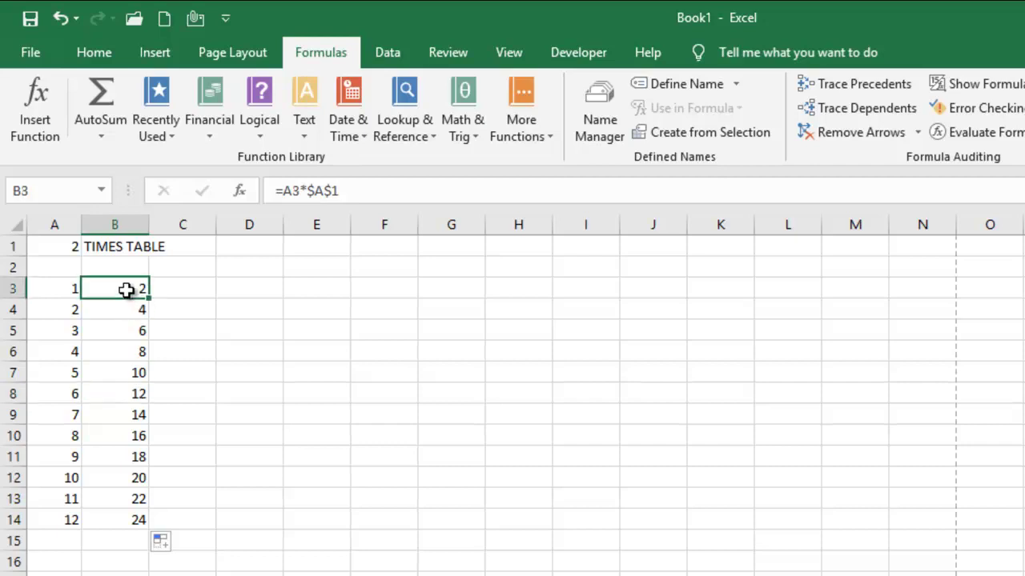
{"action": "left_click", "coordinate": [60, 288]}
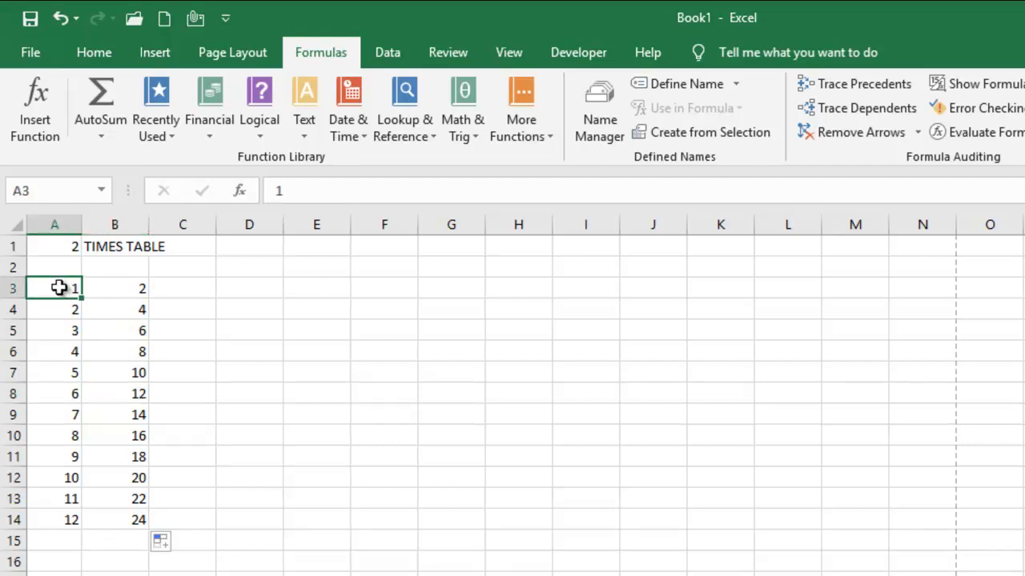
{"action": "left_click", "coordinate": [134, 311]}
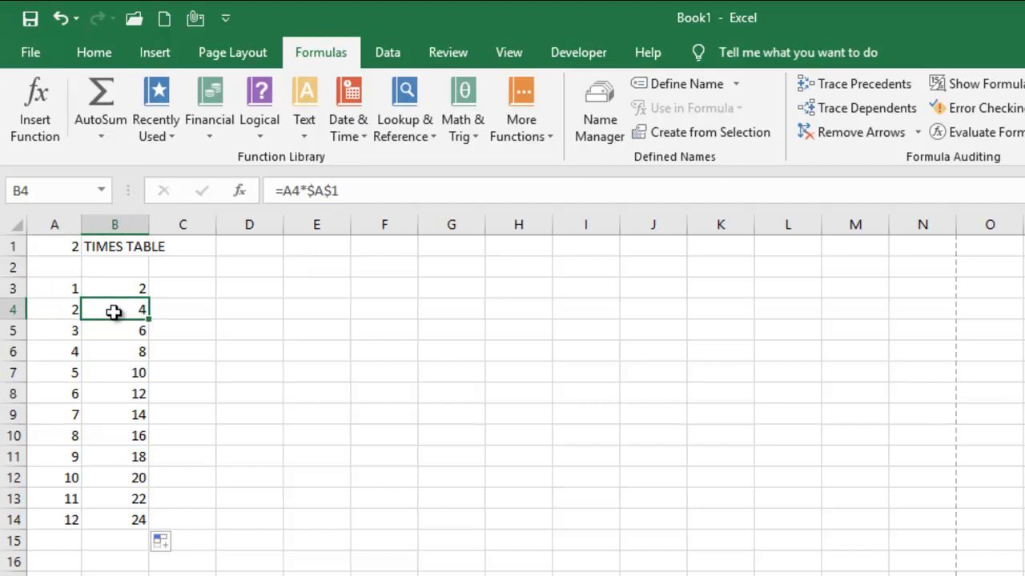
{"action": "left_click", "coordinate": [60, 312]}
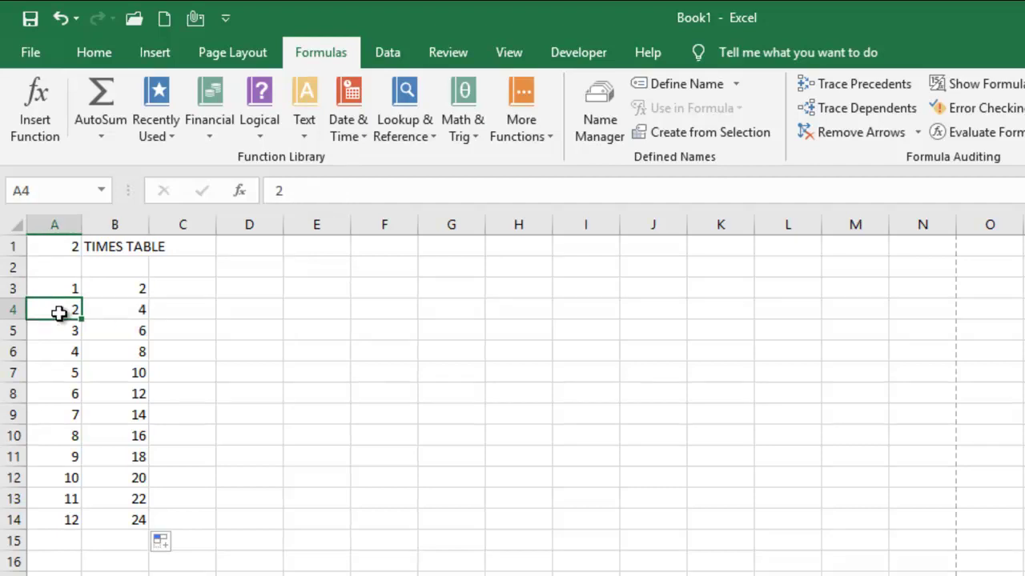
{"action": "left_click", "coordinate": [120, 331]}
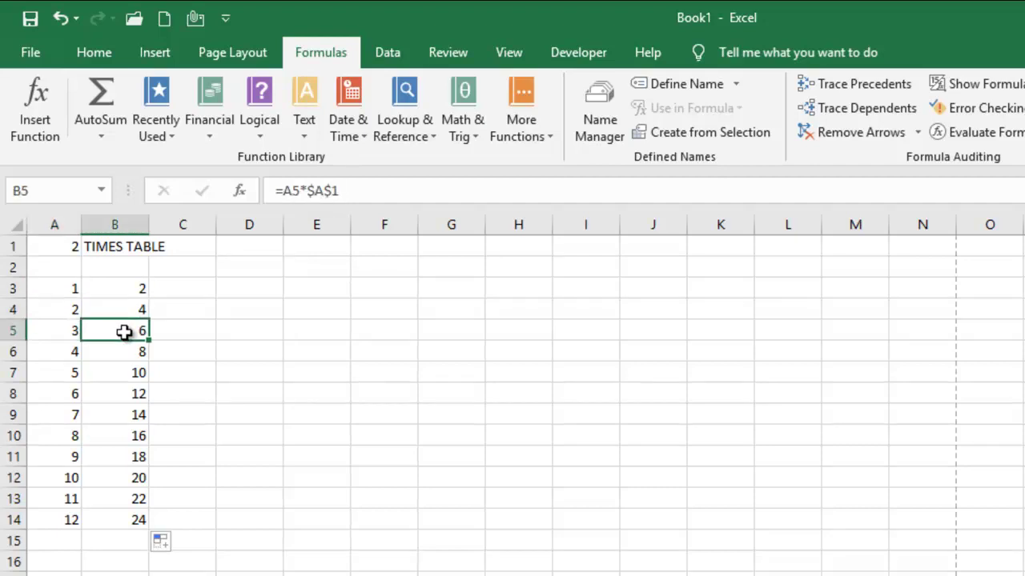
{"action": "left_click", "coordinate": [56, 332]}
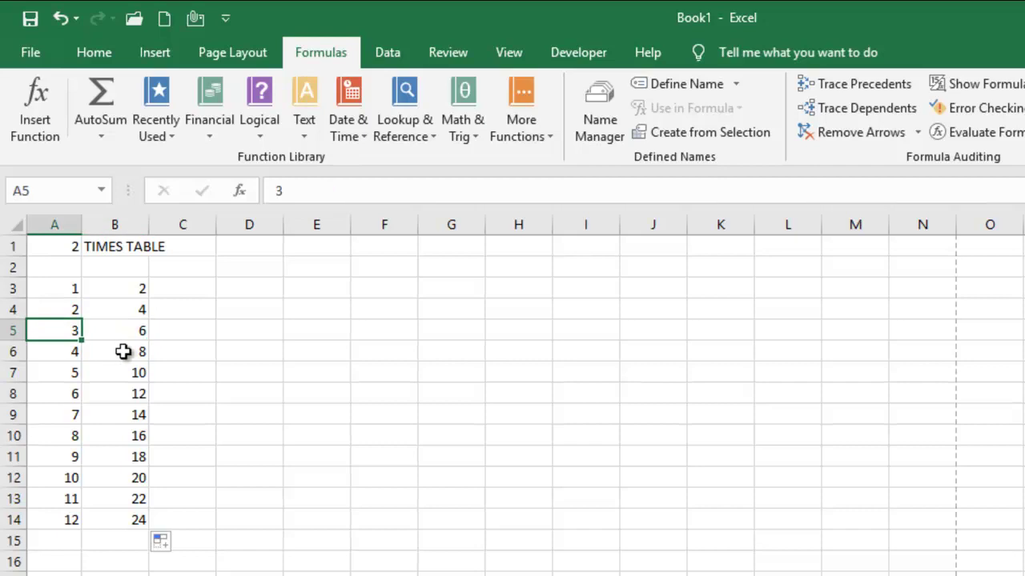
{"action": "left_click", "coordinate": [128, 309]}
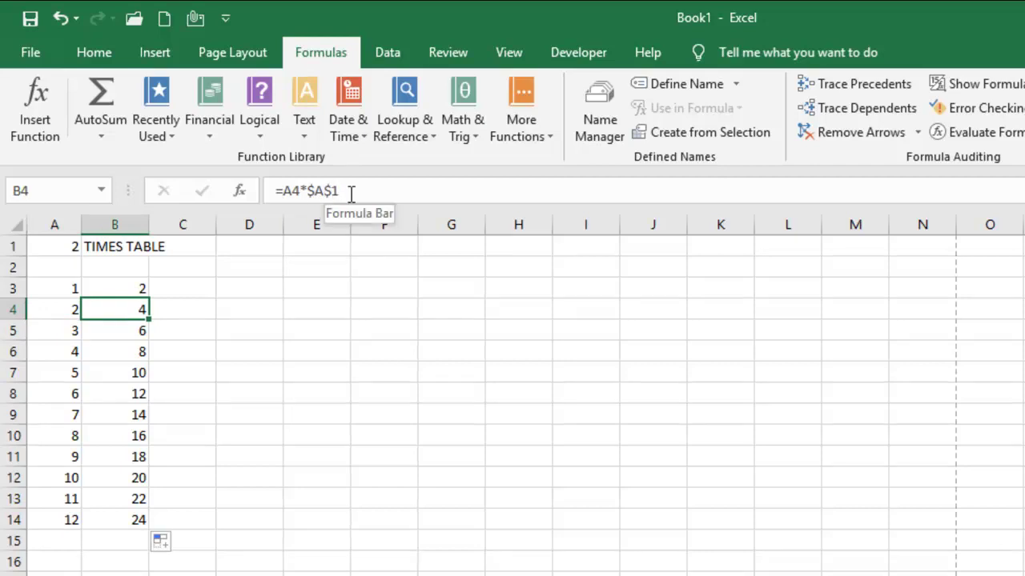
{"action": "left_click_drag", "start_coordinate": [351, 196], "coordinate": [310, 196]}
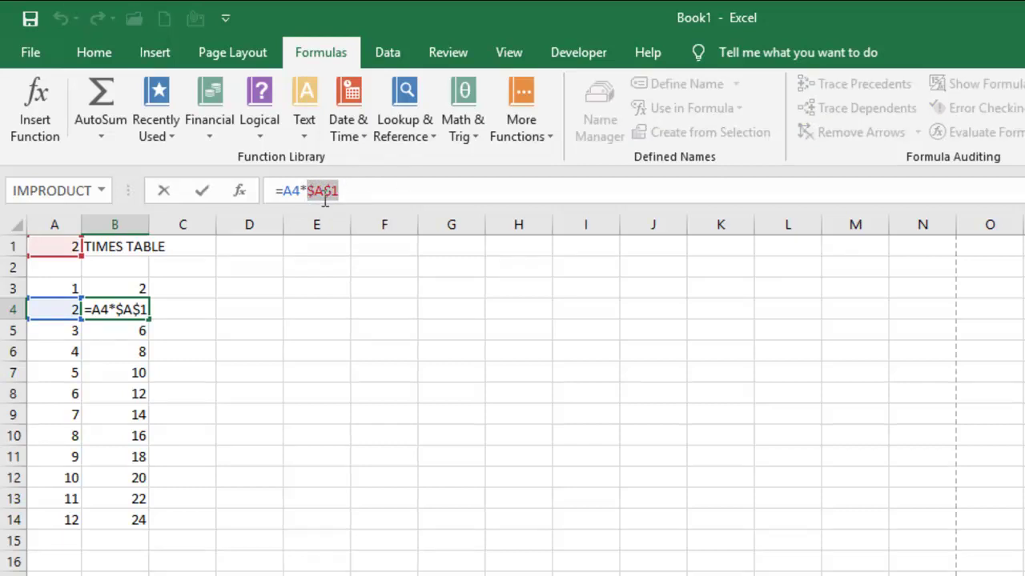
{"action": "left_click_drag", "start_coordinate": [303, 190], "coordinate": [288, 192]}
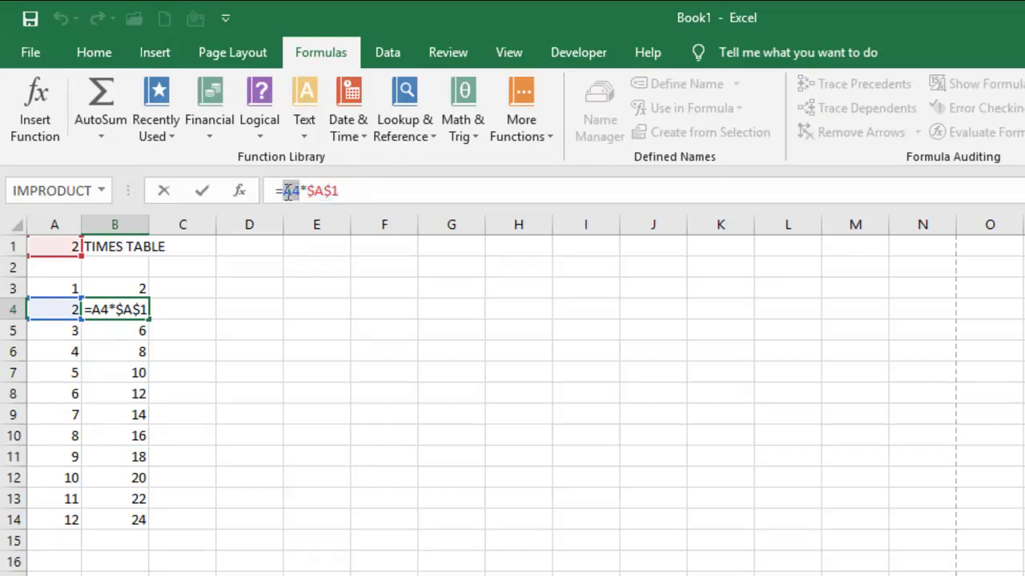
{"action": "left_click", "coordinate": [124, 349]}
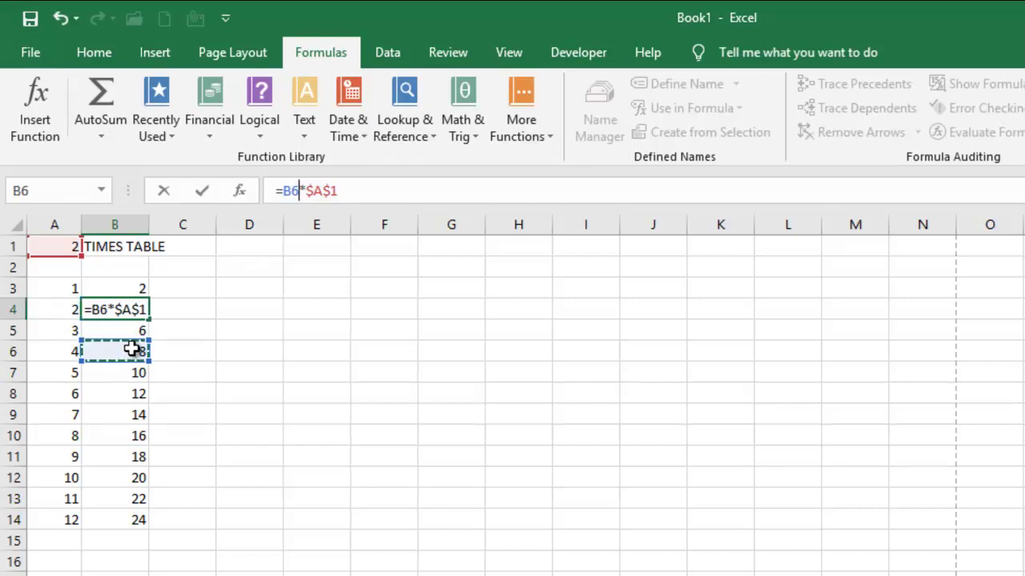
{"action": "key", "text": "ctrl+z"}
{"action": "key", "text": "Return"}
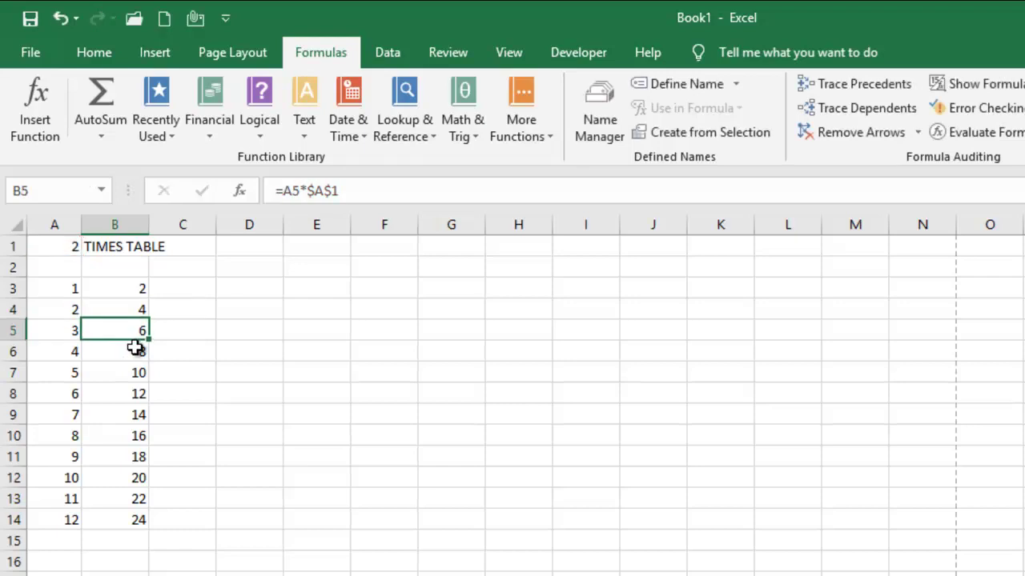
Check the B4 formula and preview the A3:B14 table on an A4 landscape page.
{"action": "left_click", "coordinate": [127, 307]}
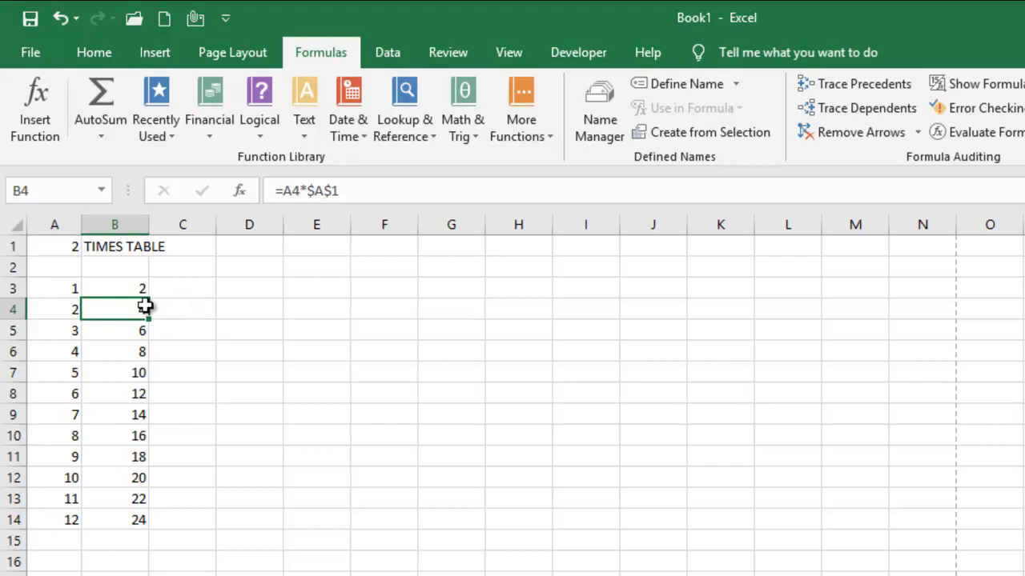
{"action": "left_click_drag", "start_coordinate": [74, 286], "coordinate": [133, 528]}
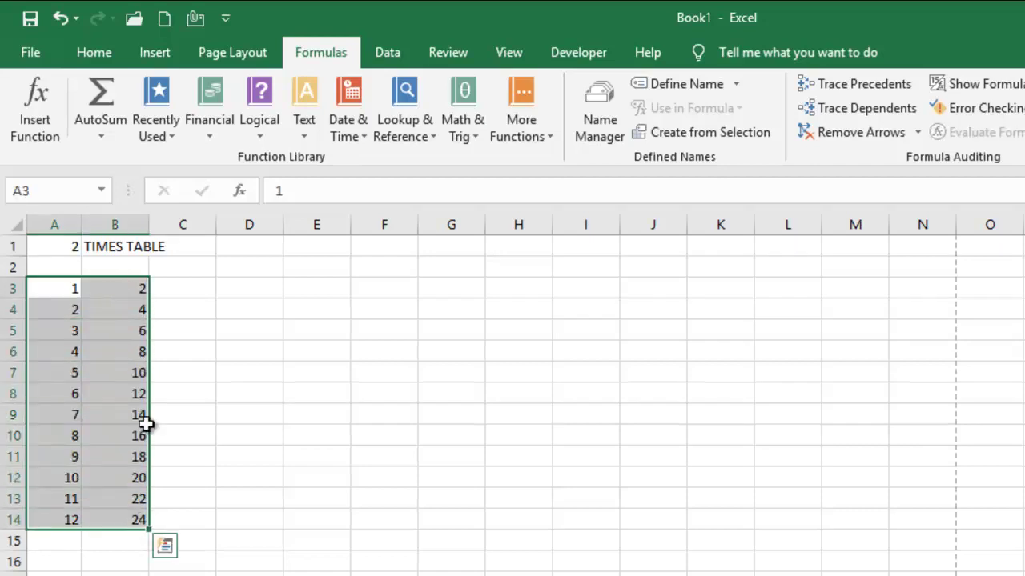
{"action": "left_click", "coordinate": [128, 307]}
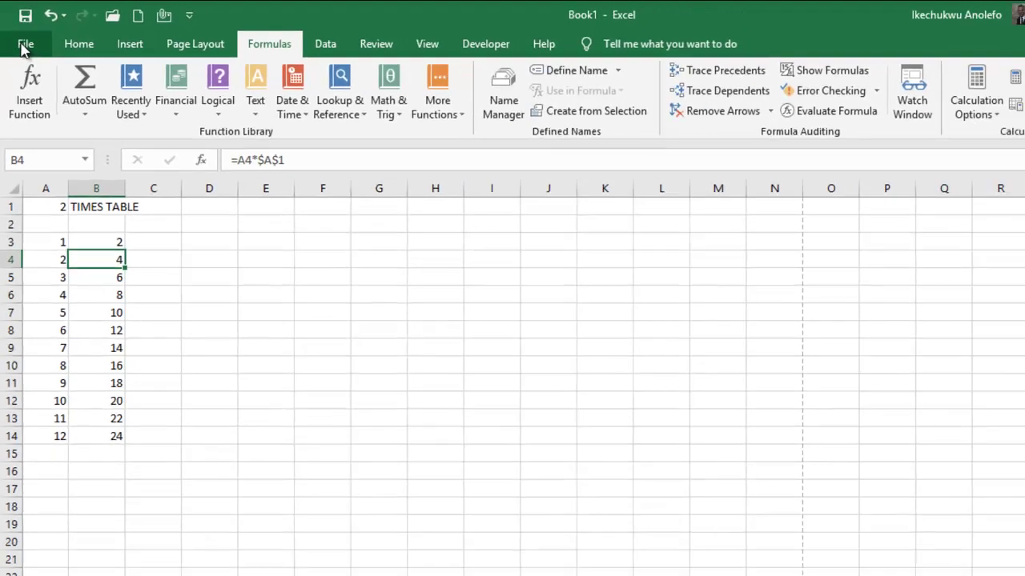
{"action": "left_click", "coordinate": [31, 53]}
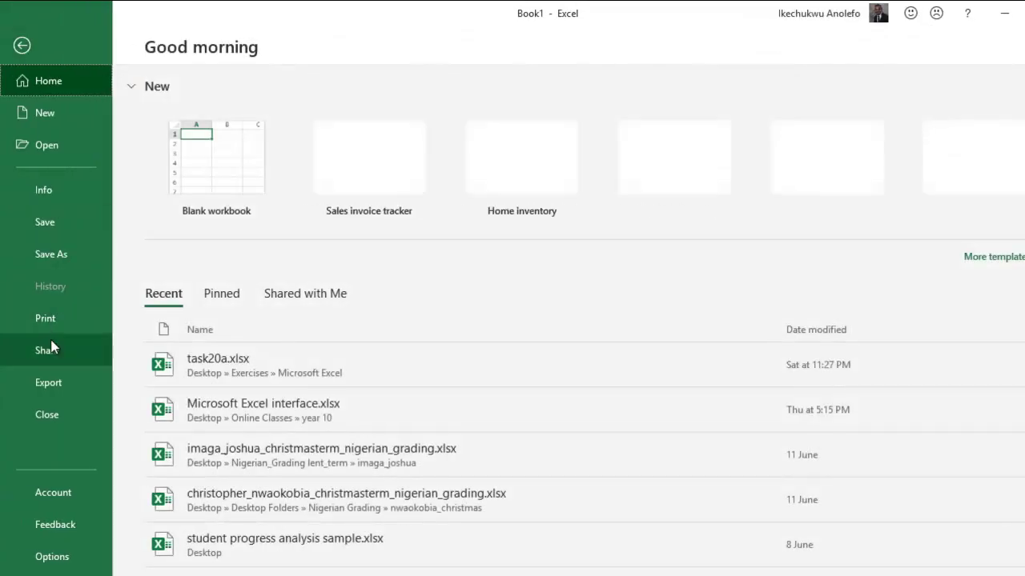
{"action": "left_click", "coordinate": [62, 314]}
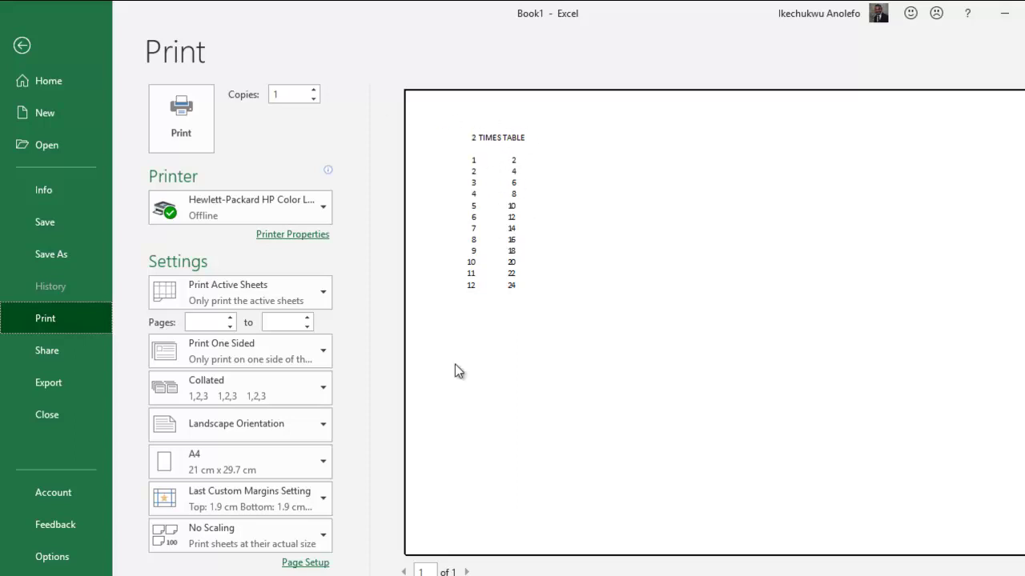
{"action": "left_click", "coordinate": [305, 563]}
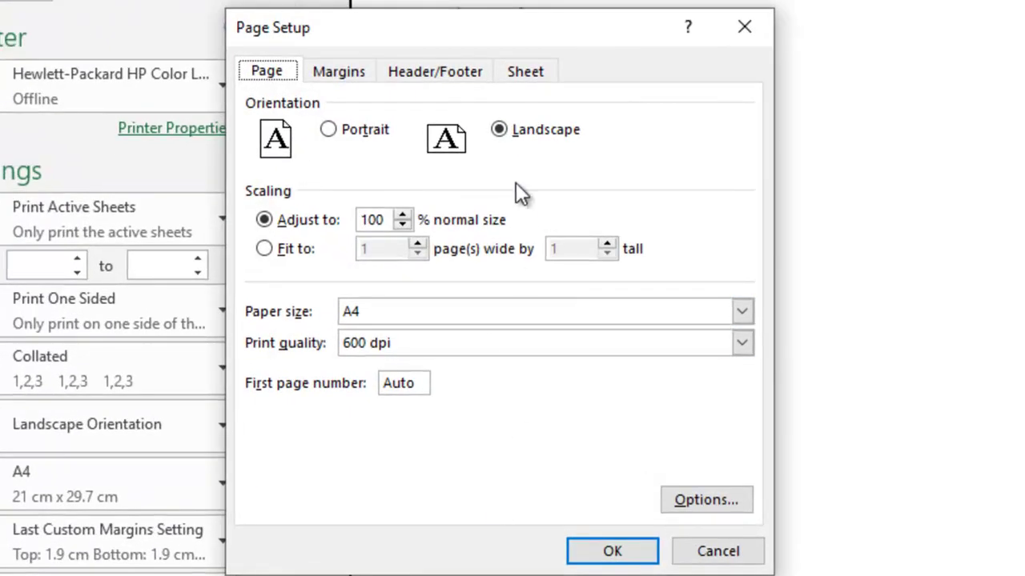
{"action": "left_click", "coordinate": [542, 74]}
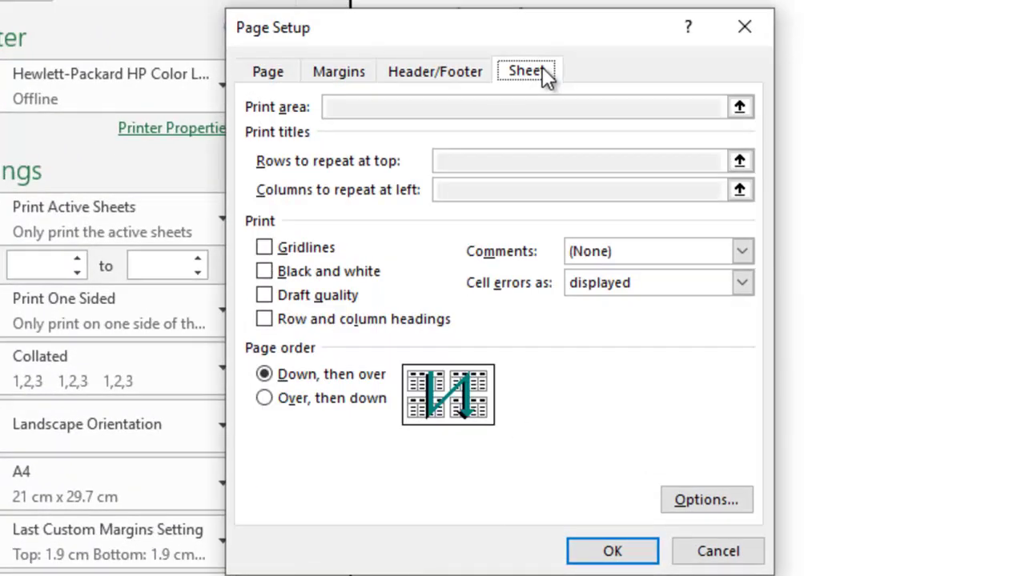
{"action": "left_click", "coordinate": [264, 249]}
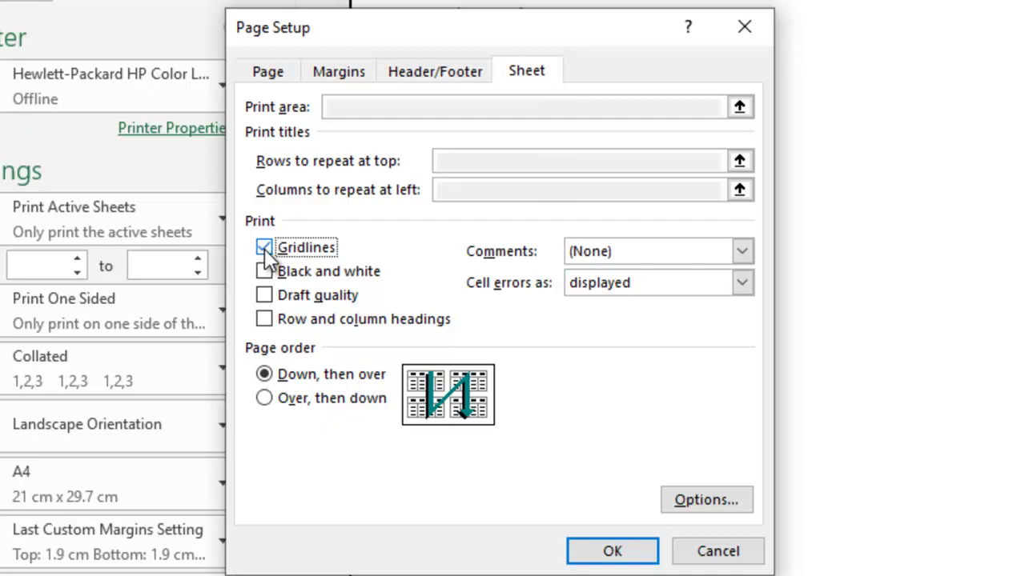
{"action": "left_click", "coordinate": [265, 320]}
{"action": "left_click", "coordinate": [627, 564]}
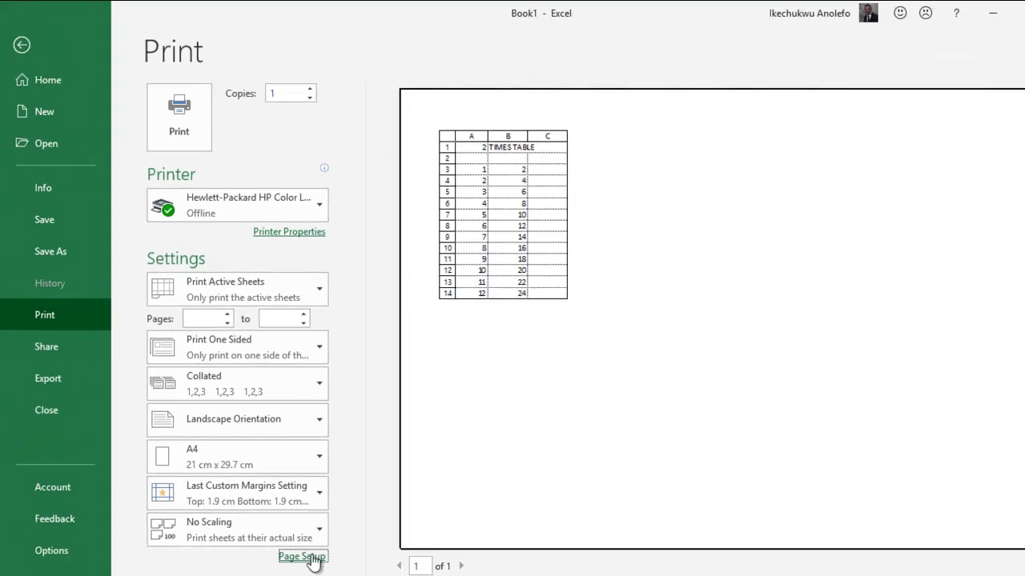
{"action": "left_click", "coordinate": [516, 196]}
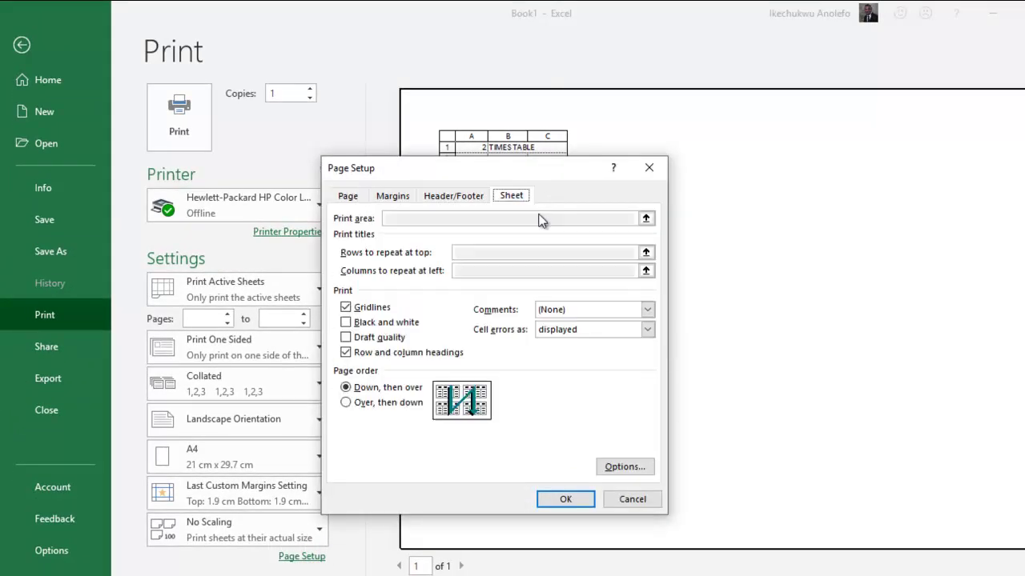
{"action": "left_click", "coordinate": [347, 308]}
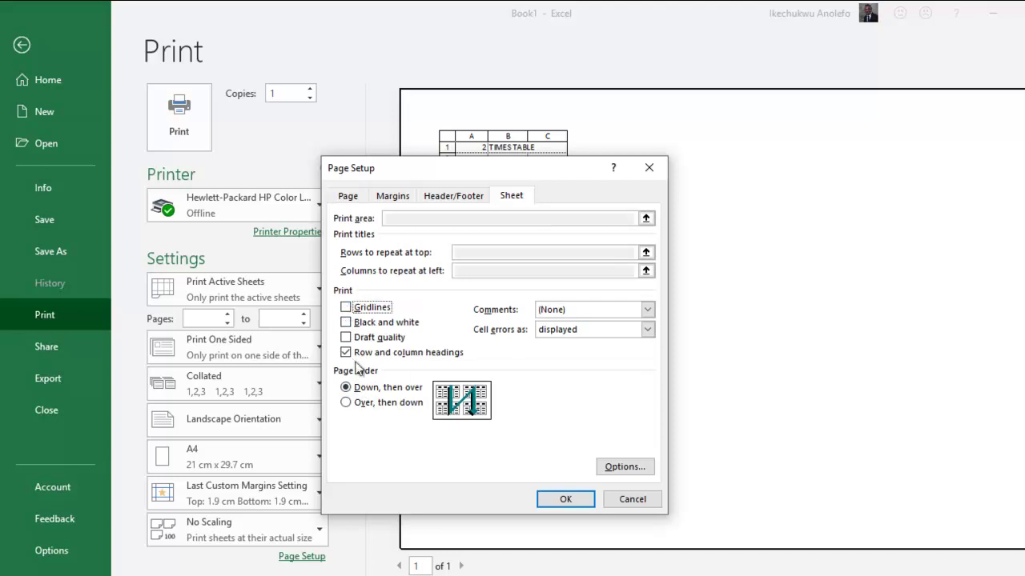
{"action": "left_click", "coordinate": [346, 352]}
{"action": "left_click", "coordinate": [565, 499]}
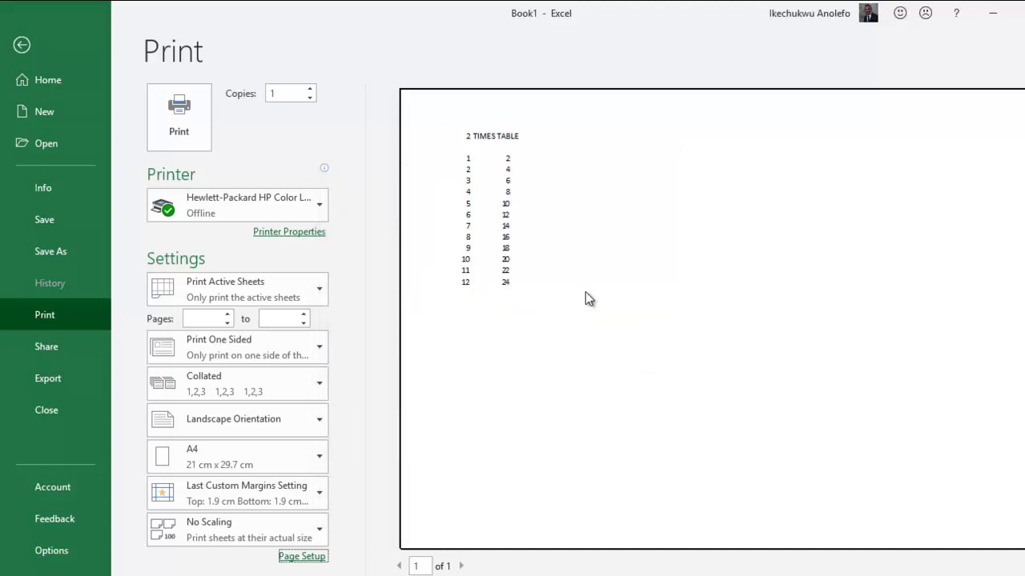
Back on the worksheet, turn on Show Formulas so B3:B14 displays =A3*$A$1 through =A14*$A$1.
{"action": "left_click", "coordinate": [24, 44]}
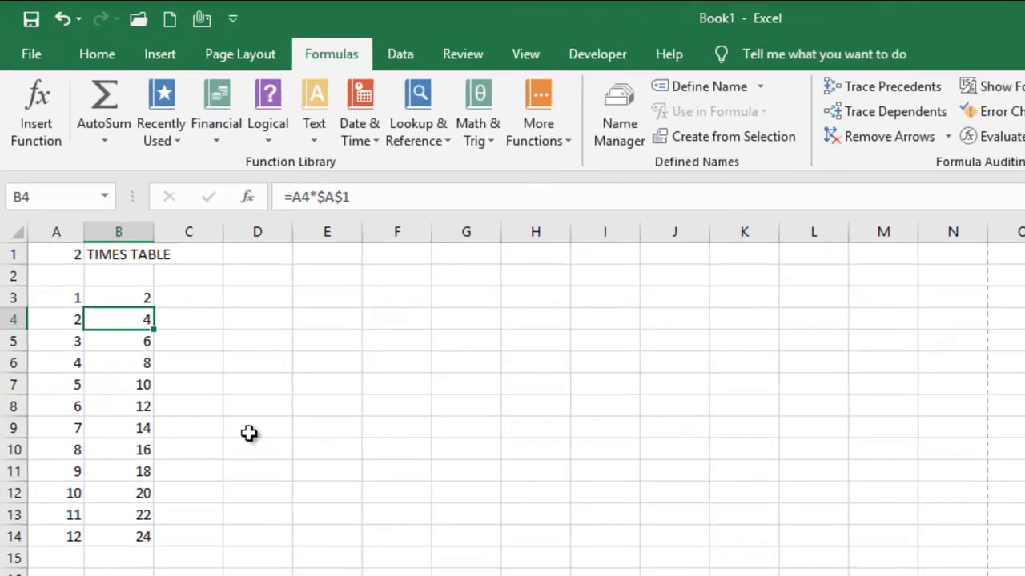
{"action": "left_click_drag", "start_coordinate": [130, 297], "coordinate": [145, 536]}
{"action": "left_click", "coordinate": [145, 536]}
{"action": "left_click", "coordinate": [217, 336]}
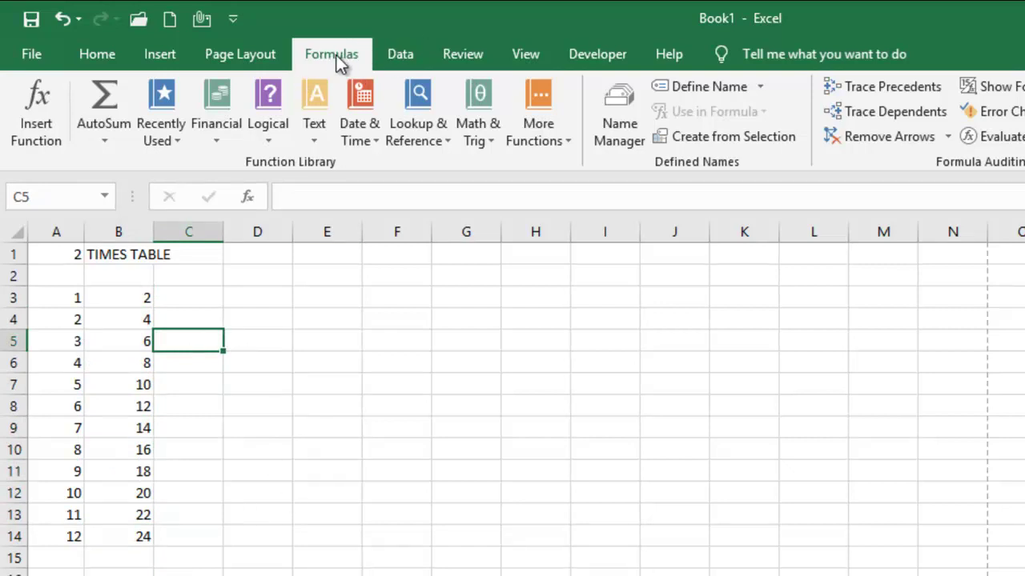
{"action": "left_click", "coordinate": [111, 52]}
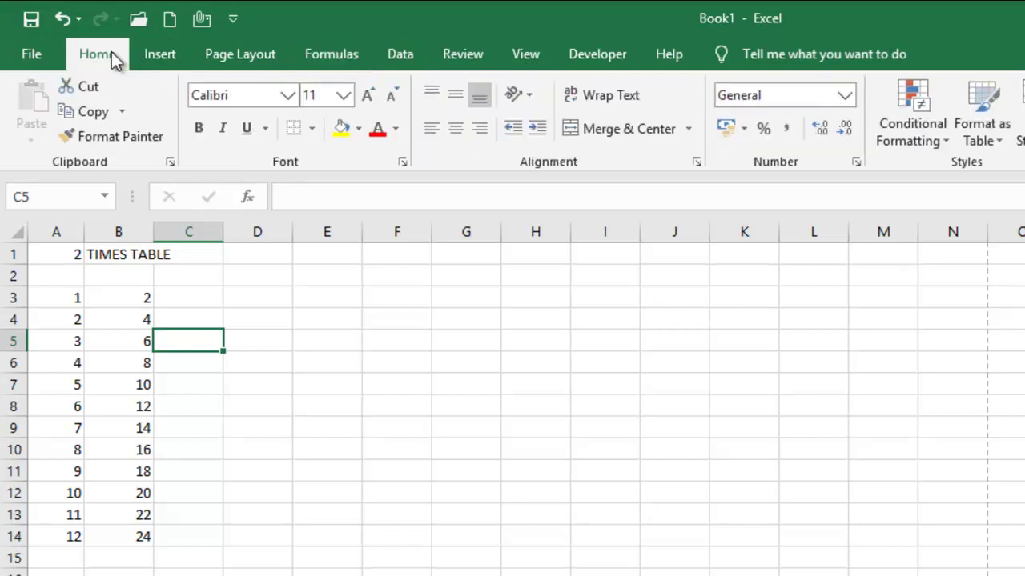
{"action": "left_click", "coordinate": [349, 58]}
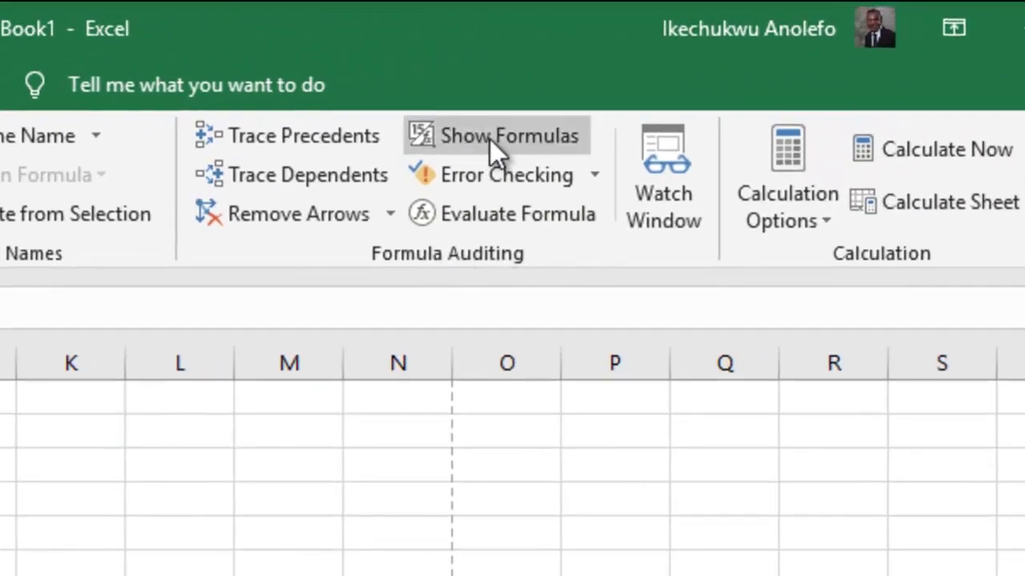
{"action": "left_click", "coordinate": [480, 136]}
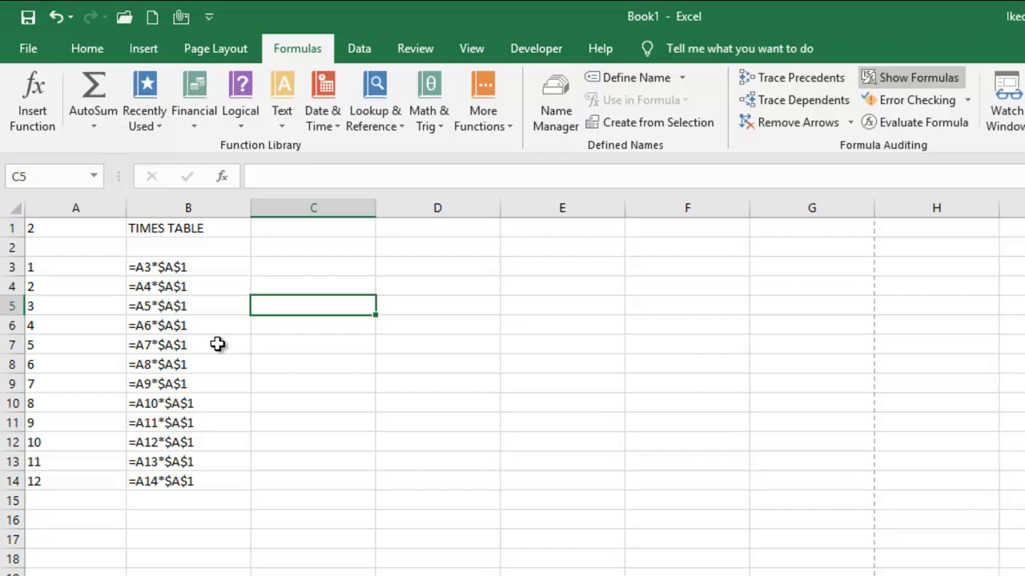
{"action": "left_click", "coordinate": [27, 49]}
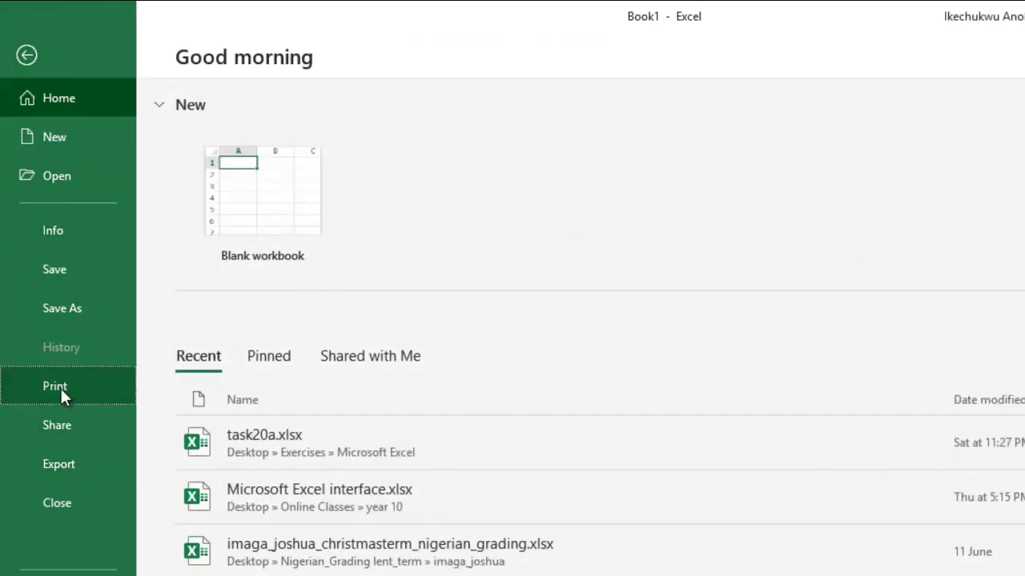
{"action": "left_click", "coordinate": [61, 389]}
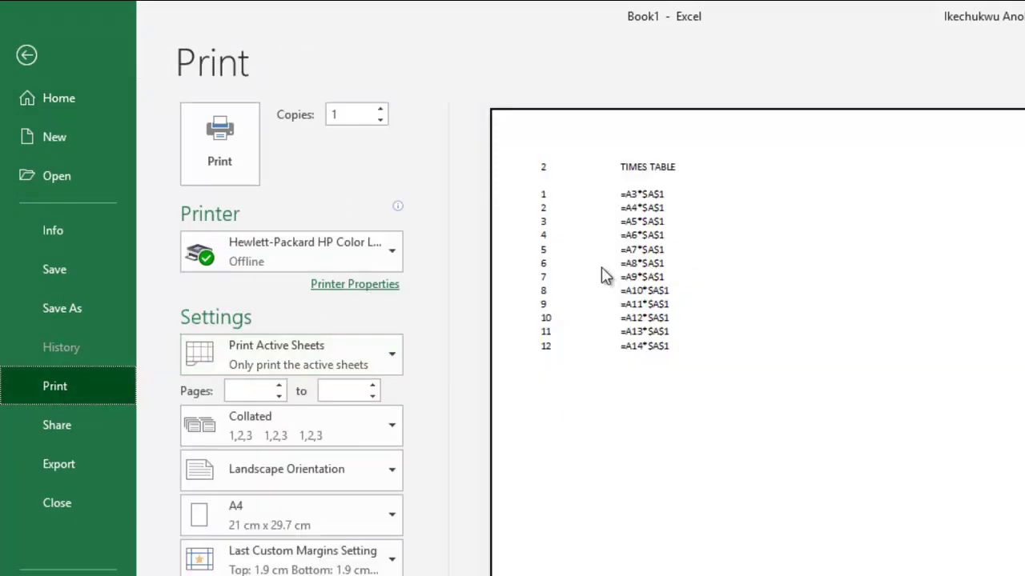
{"action": "left_click", "coordinate": [25, 57]}
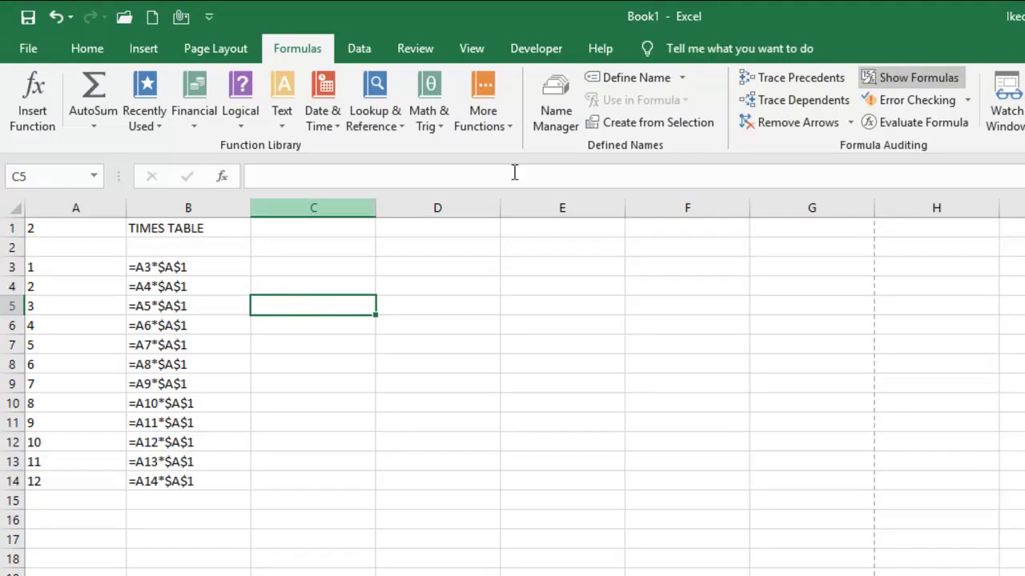
Turn off Show Formulas and delete the times-table results in B3:B14.
{"action": "left_click", "coordinate": [906, 83]}
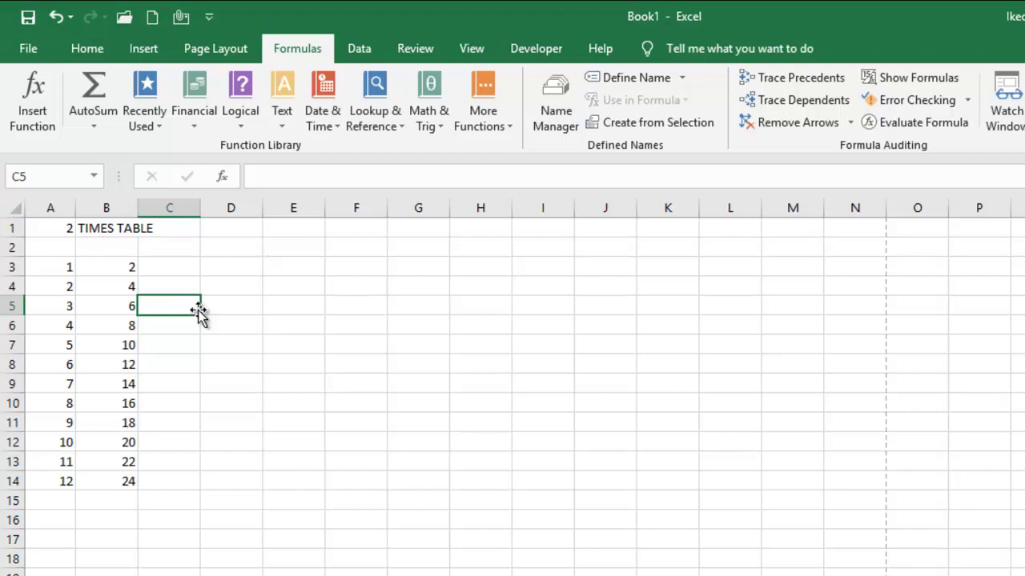
{"action": "left_click", "coordinate": [83, 229]}
{"action": "left_click", "coordinate": [51, 232]}
{"action": "left_click_drag", "start_coordinate": [107, 267], "coordinate": [123, 475]}
{"action": "key", "text": "Delete"}
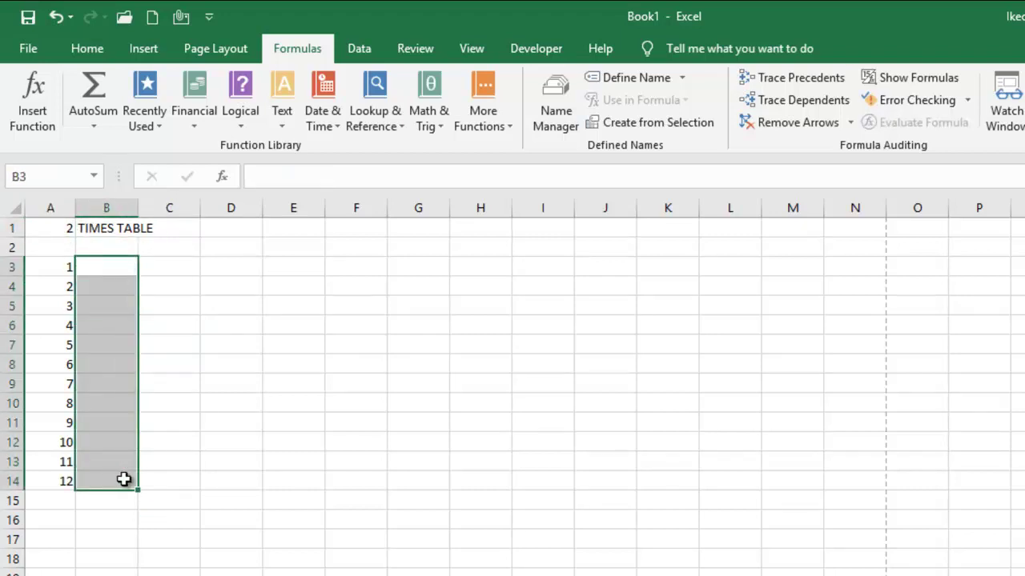
Clear the 2 and TIMES TABLE from row 1 and enter 1, 2, 3 in A1:C1.
{"action": "left_click_drag", "start_coordinate": [64, 229], "coordinate": [97, 229]}
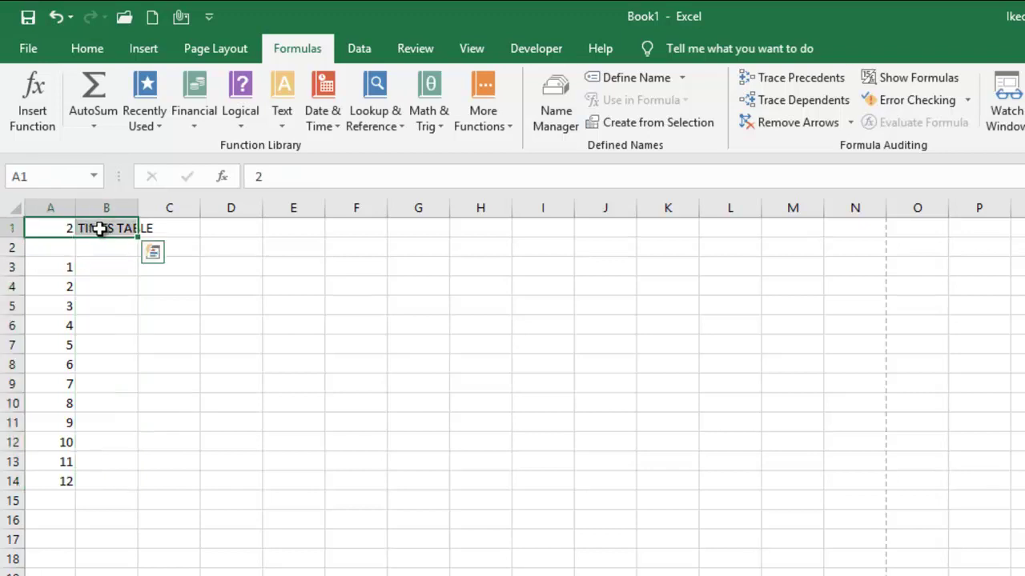
{"action": "key", "text": "Delete"}
{"action": "left_click", "coordinate": [52, 233]}
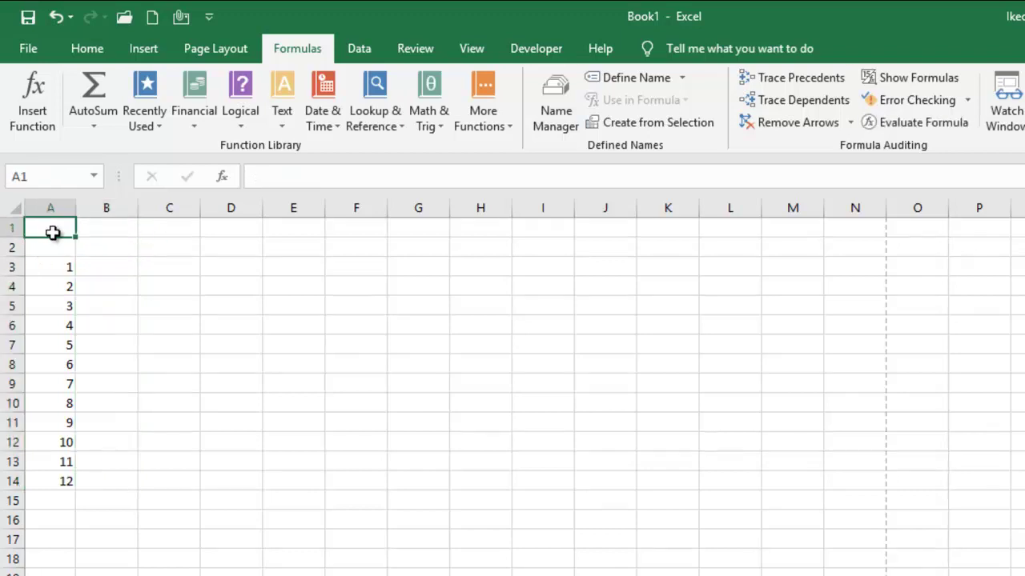
{"action": "type", "text": "1"}
{"action": "left_click", "coordinate": [109, 230]}
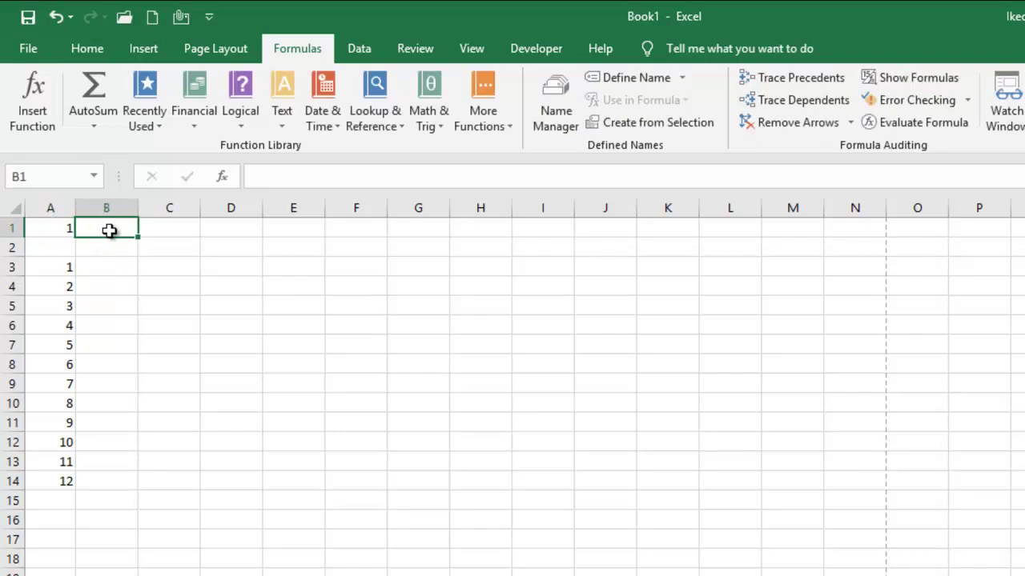
{"action": "type", "text": "2"}
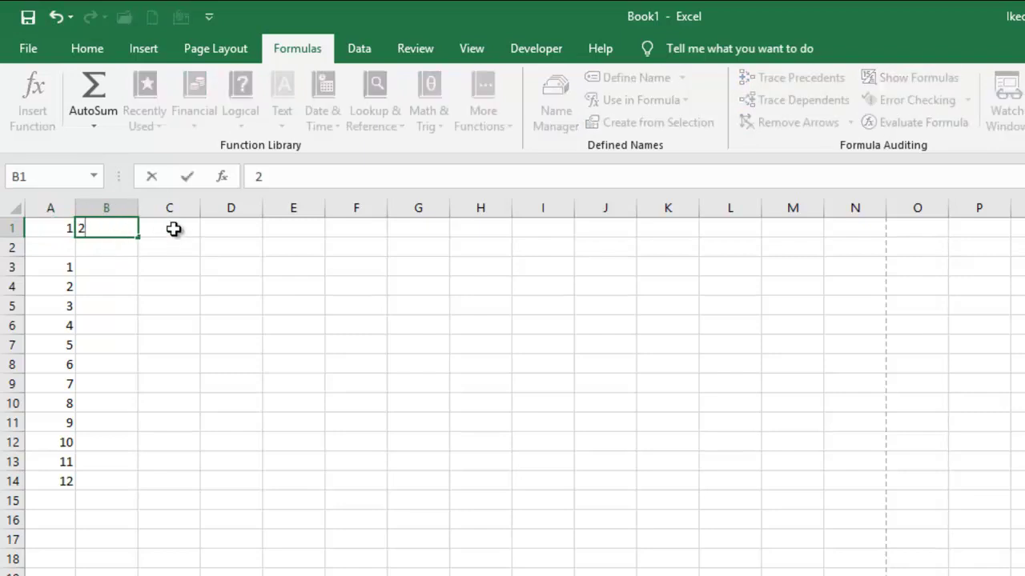
{"action": "left_click", "coordinate": [173, 229]}
{"action": "type", "text": "3"}
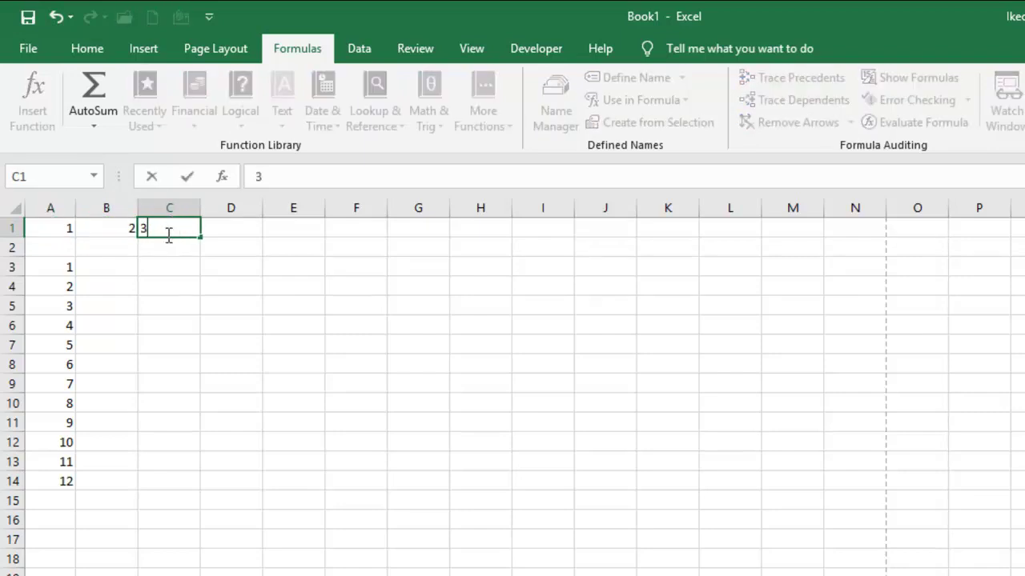
{"action": "left_click", "coordinate": [170, 267]}
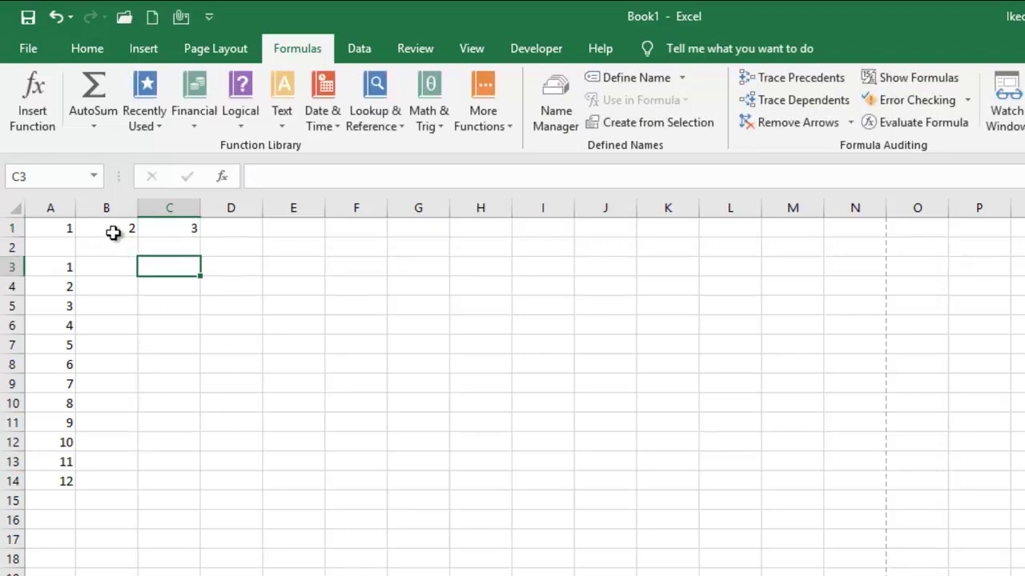
Extend the header series to 1 through 5 across A1:E1.
{"action": "left_click_drag", "start_coordinate": [114, 231], "coordinate": [192, 232]}
{"action": "left_click", "coordinate": [197, 243]}
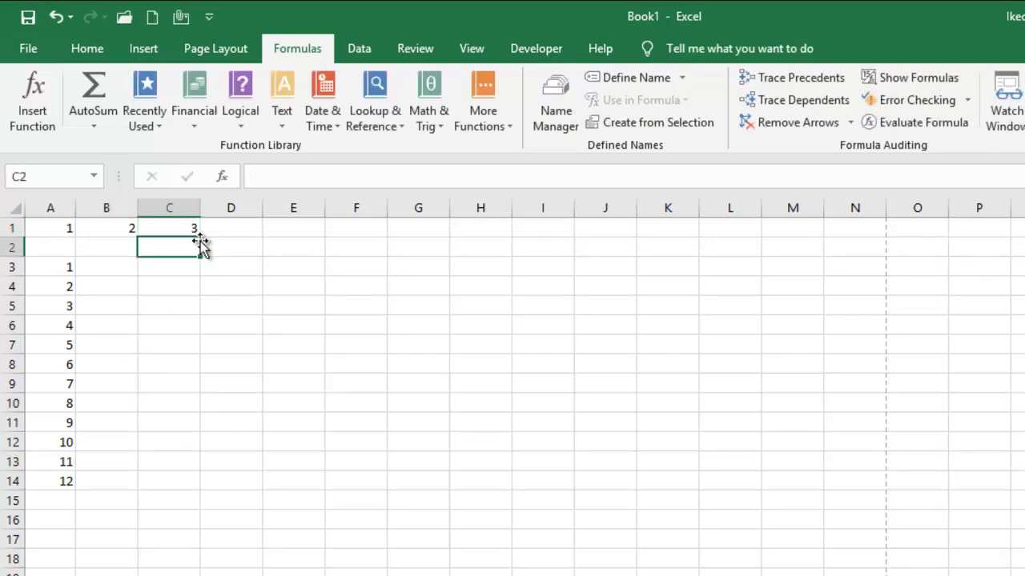
{"action": "left_click_drag", "start_coordinate": [126, 229], "coordinate": [320, 238]}
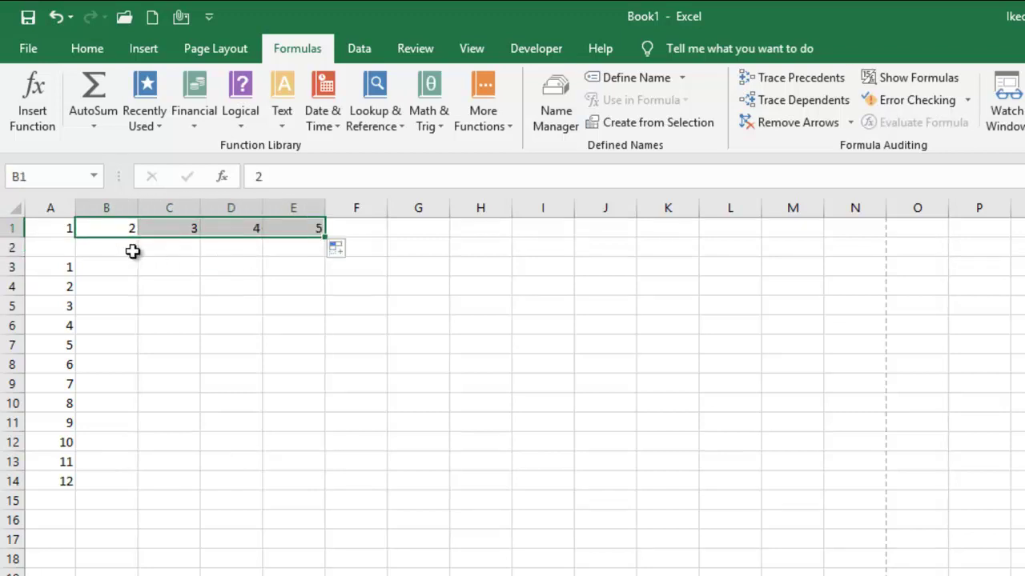
{"action": "left_click", "coordinate": [112, 270]}
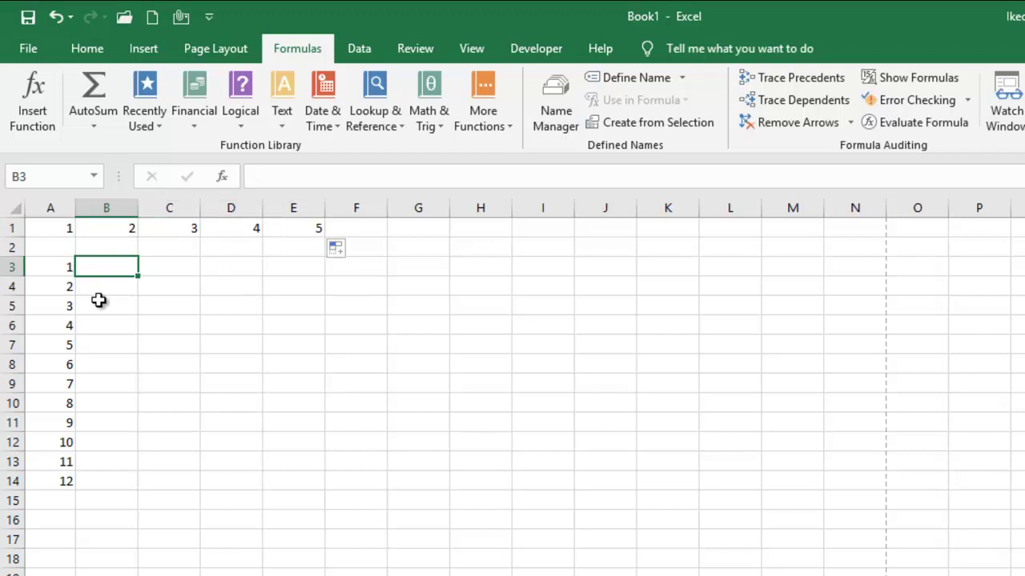
Enter the formula =A3*B1 in cell B3.
{"action": "left_click", "coordinate": [60, 267]}
{"action": "left_click_drag", "start_coordinate": [60, 266], "coordinate": [67, 480]}
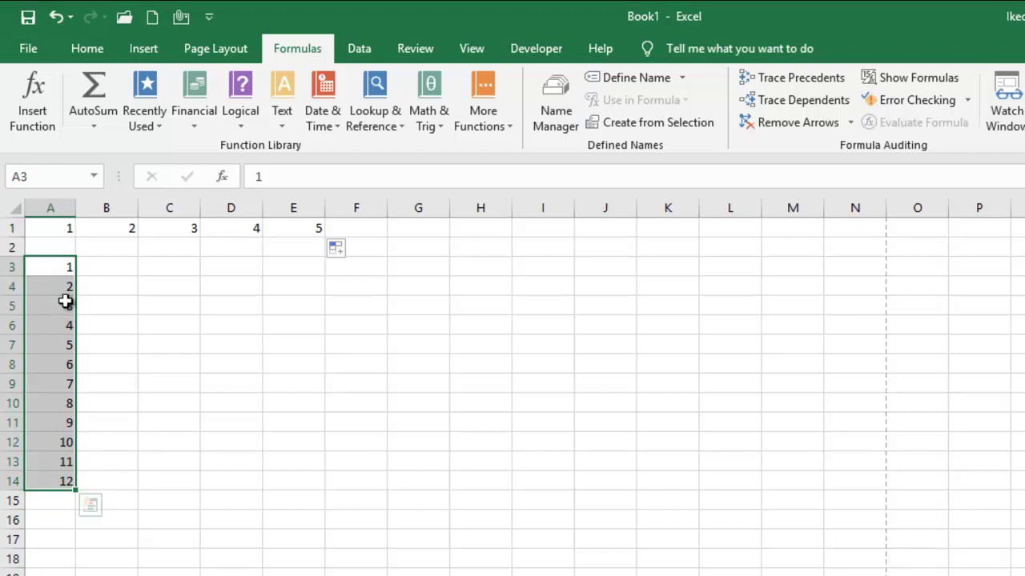
{"action": "left_click", "coordinate": [104, 268]}
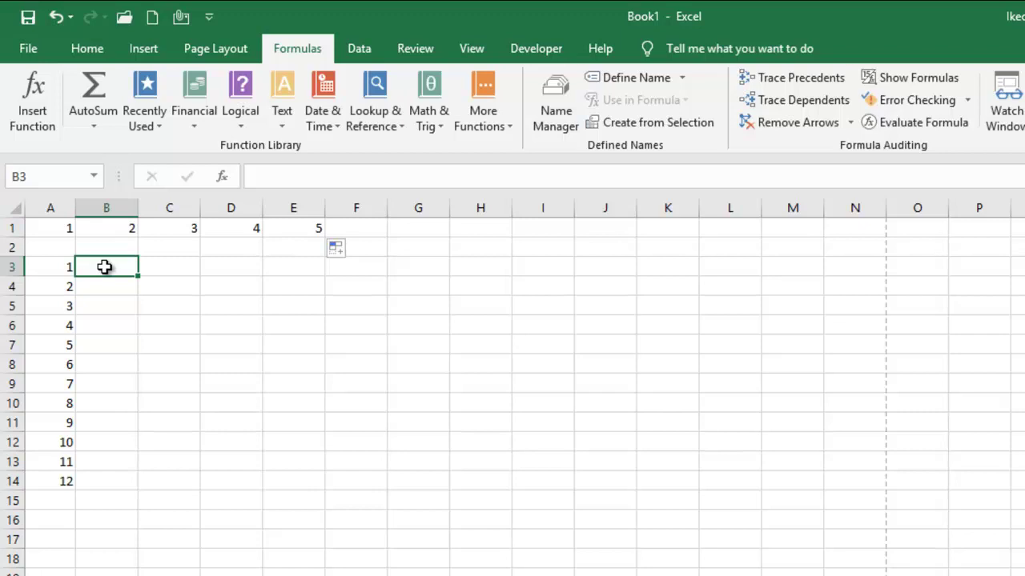
{"action": "type", "text": "="}
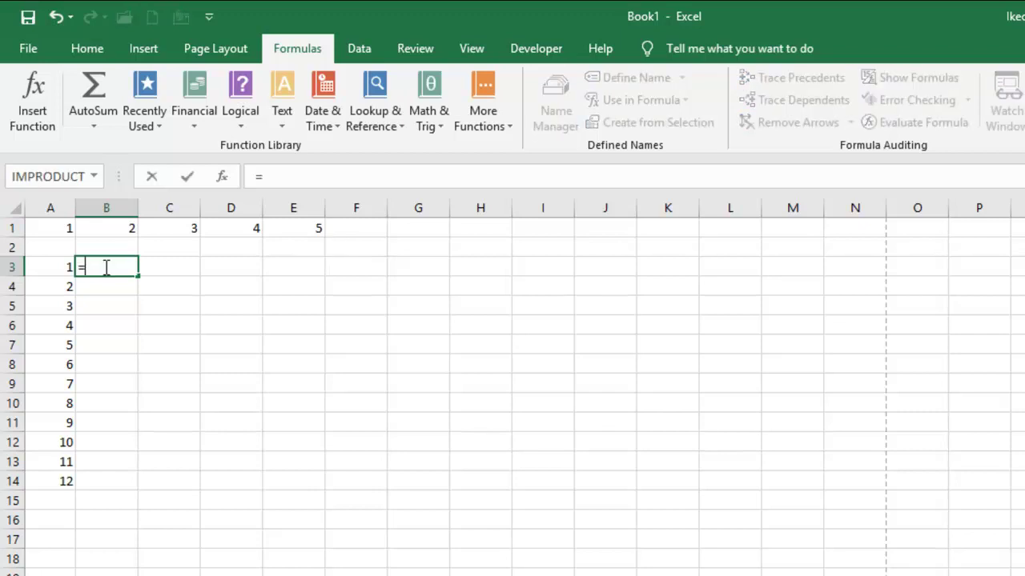
{"action": "left_click", "coordinate": [48, 266]}
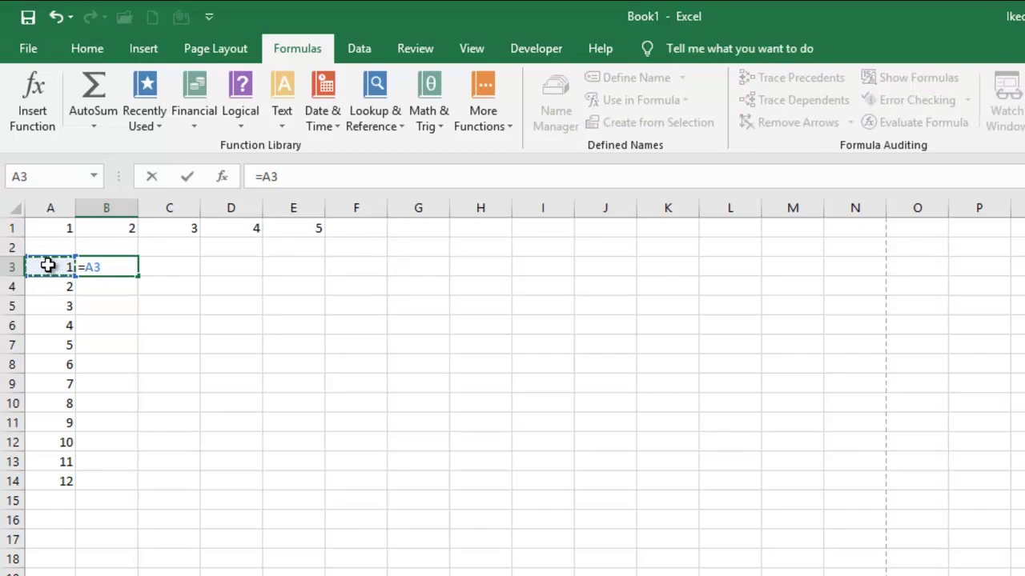
{"action": "type", "text": "*"}
{"action": "left_click", "coordinate": [122, 227]}
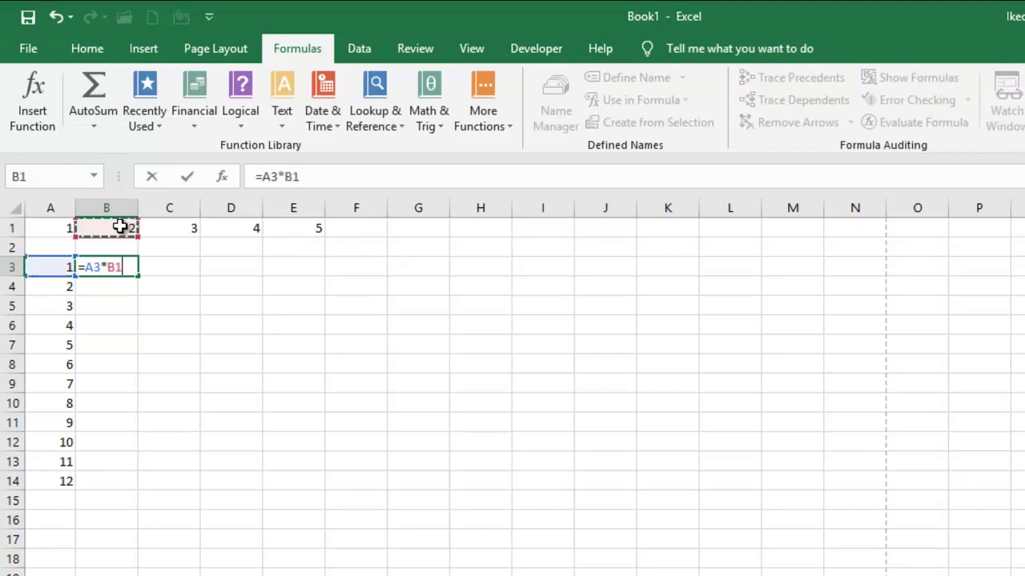
{"action": "left_click", "coordinate": [121, 267]}
{"action": "key", "text": "Tab"}
Edit the B3 formula to lock the multiplier as =A3*$B$1.
{"action": "left_click", "coordinate": [121, 267]}
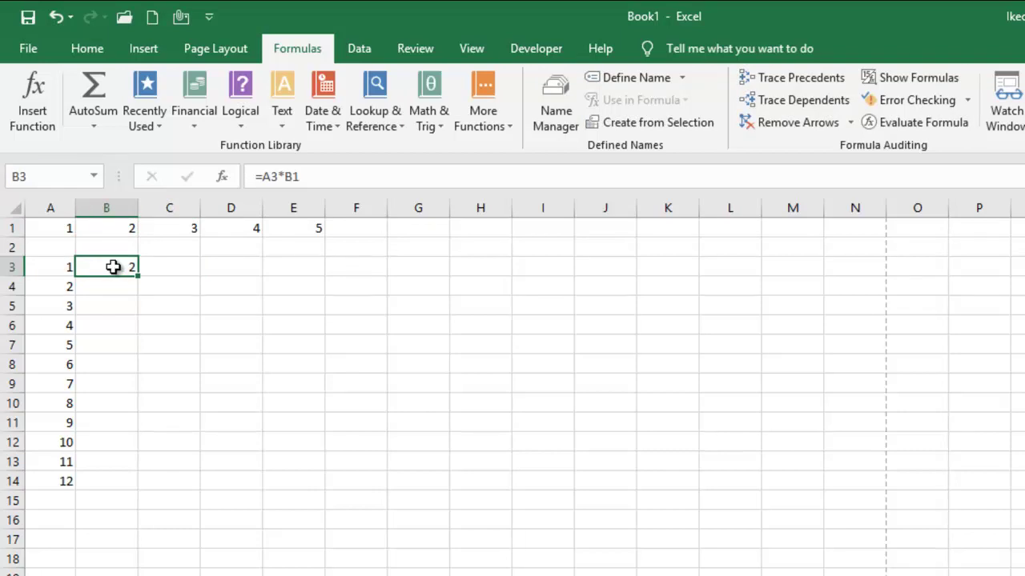
{"action": "left_click", "coordinate": [293, 176]}
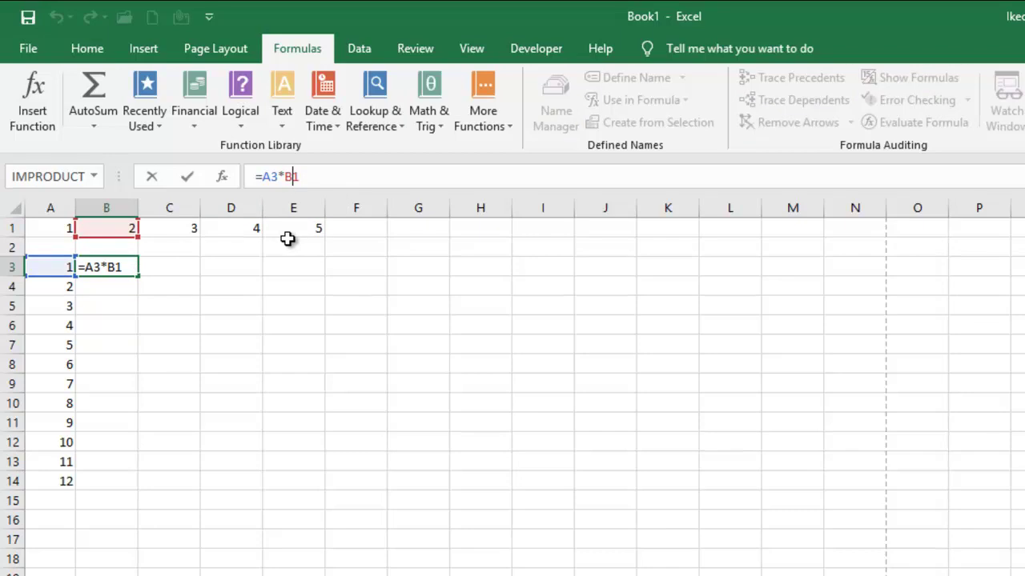
{"action": "key", "text": "F4"}
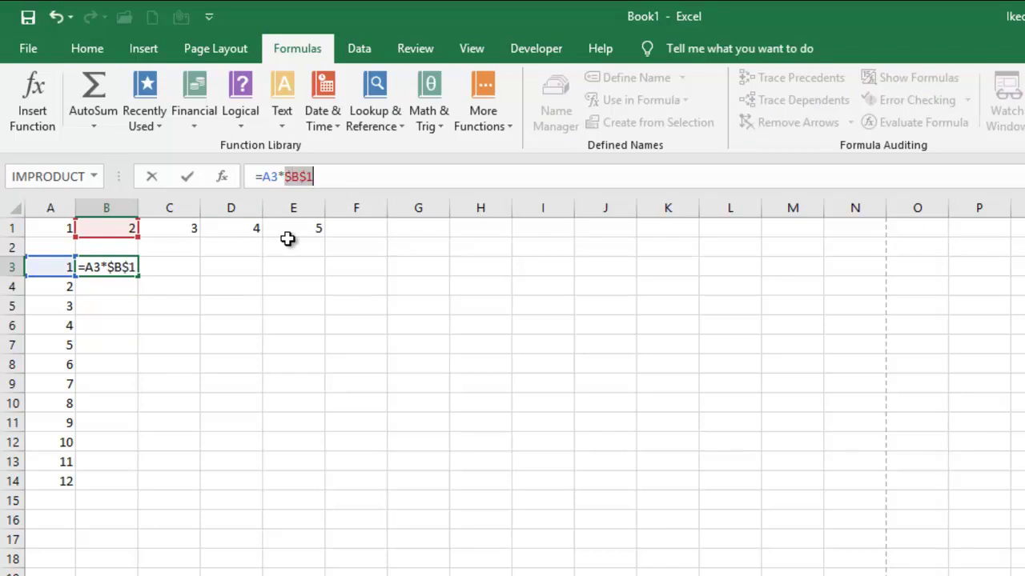
{"action": "key", "text": "Return"}
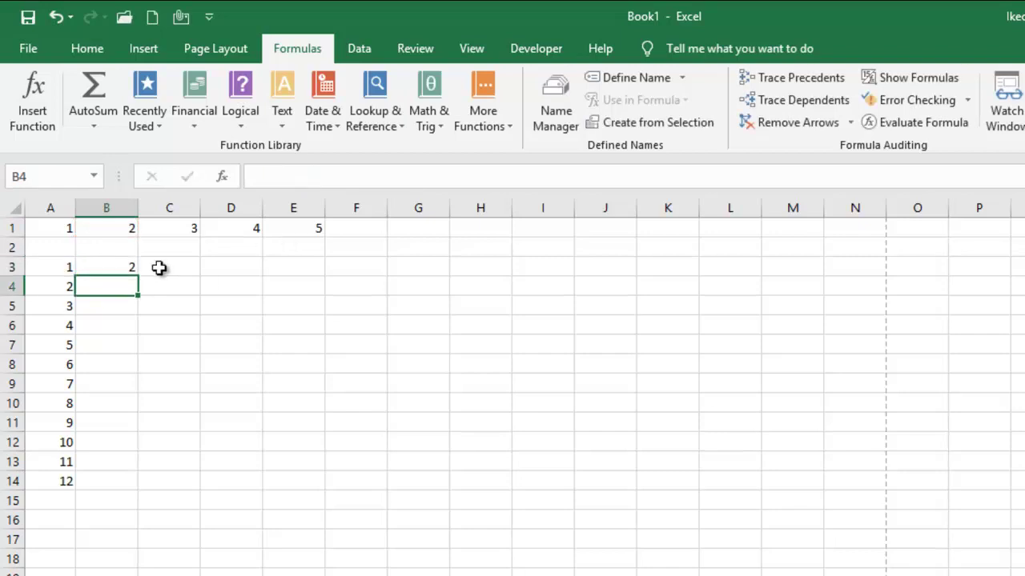
Enter =A3*$C$1 in C3, locking C1 with F4.
{"action": "left_click", "coordinate": [159, 268]}
{"action": "type", "text": "="}
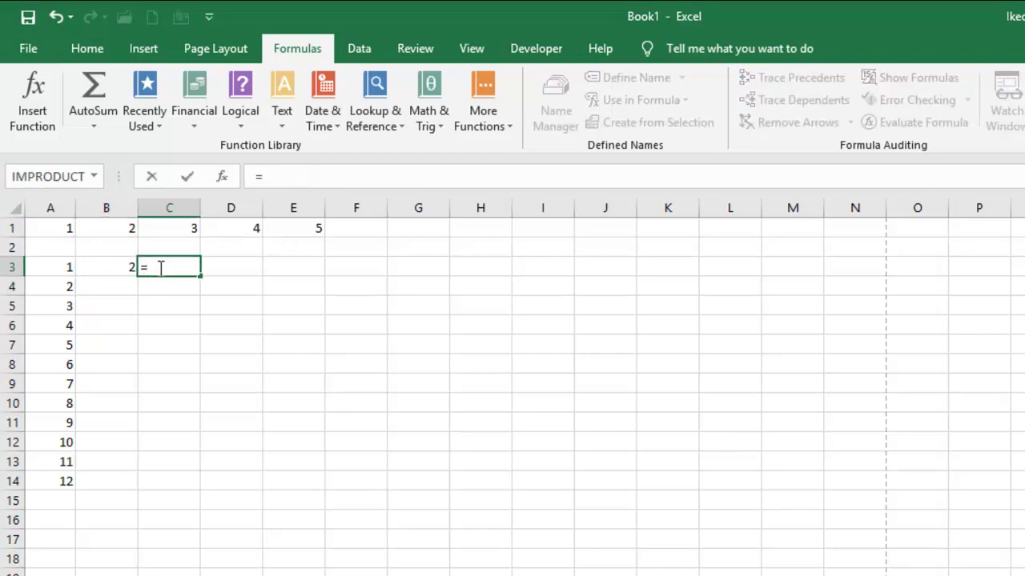
{"action": "left_click", "coordinate": [78, 268]}
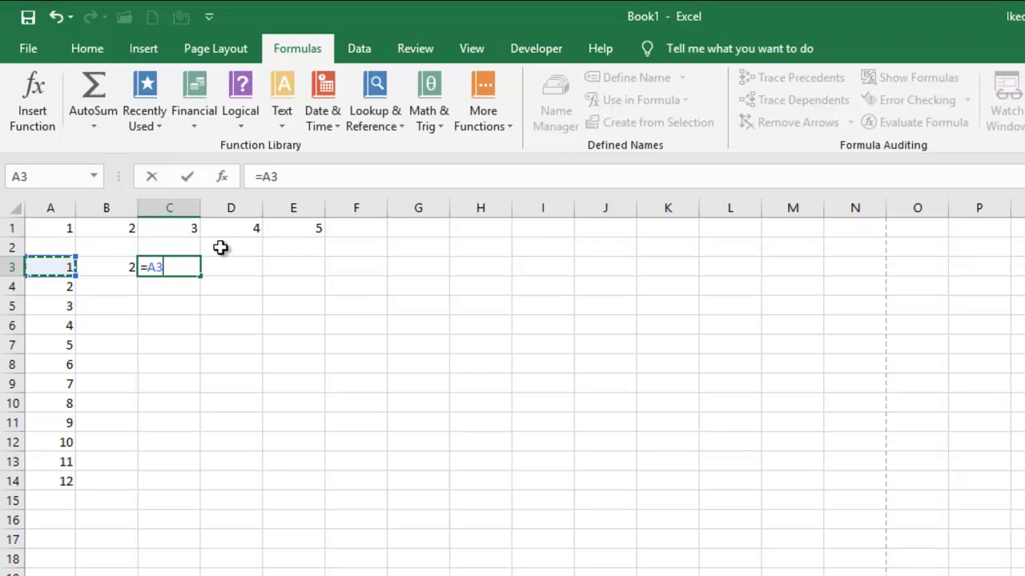
{"action": "type", "text": "*"}
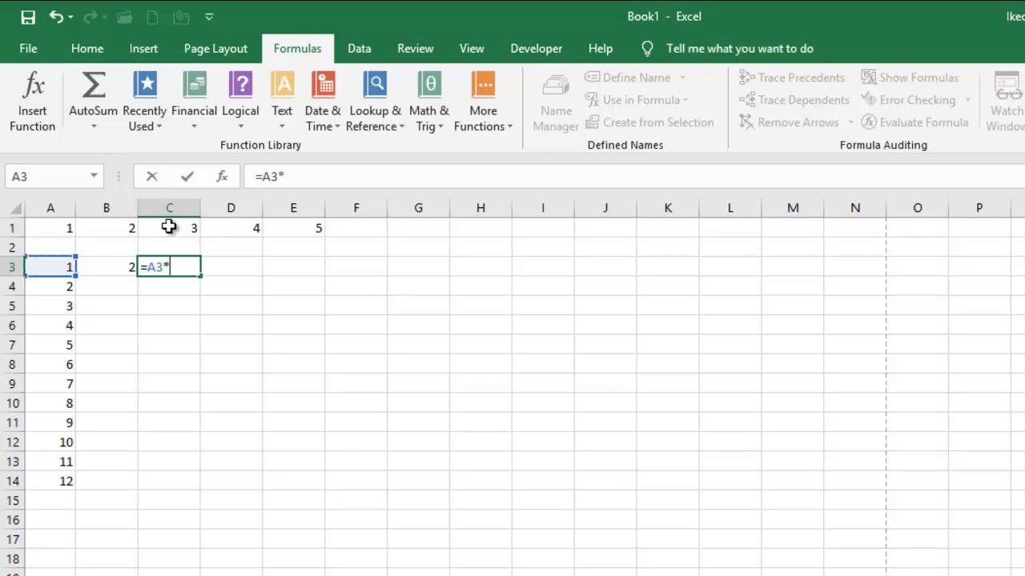
{"action": "left_click", "coordinate": [170, 229]}
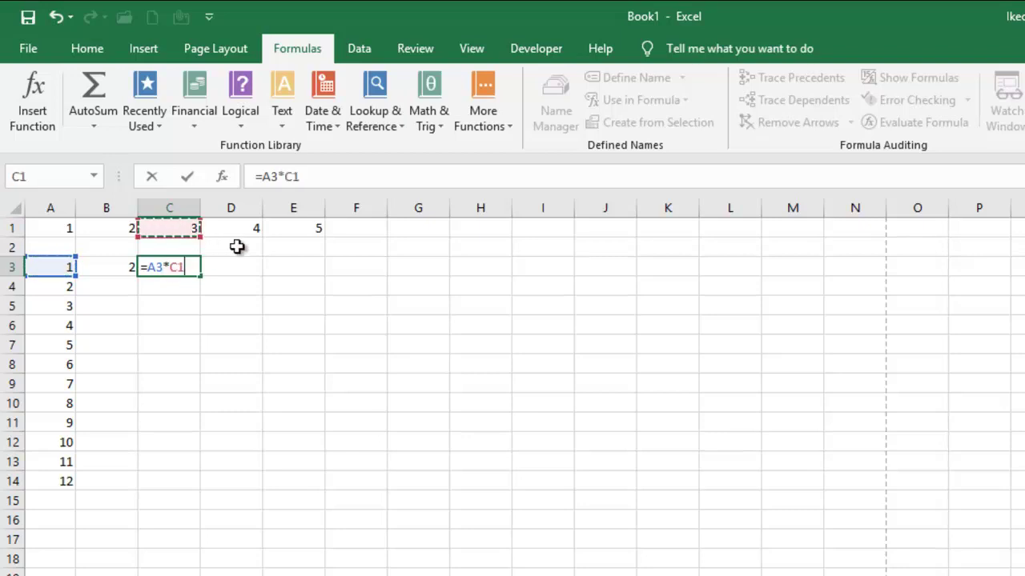
{"action": "left_click", "coordinate": [180, 270]}
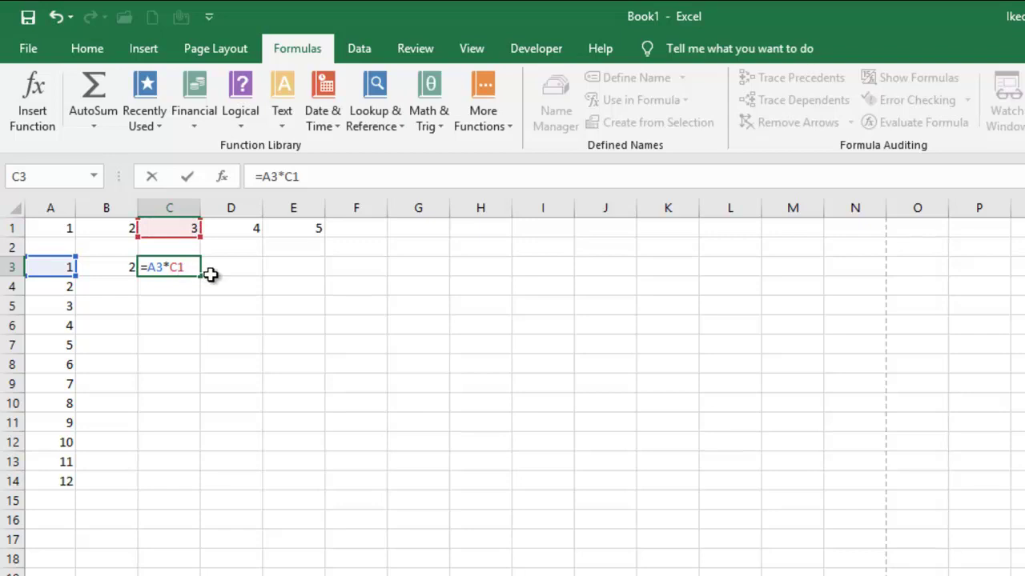
{"action": "key", "text": "F4"}
{"action": "key", "text": "Return"}
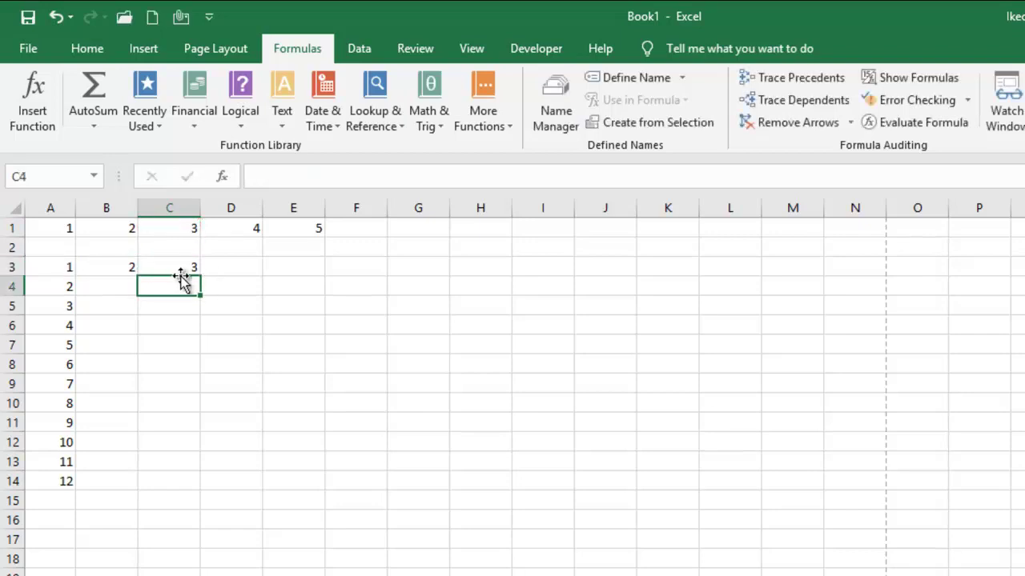
Fill B3's =A3*$B$1 down to B14, giving 2 through 24.
{"action": "left_click", "coordinate": [231, 267]}
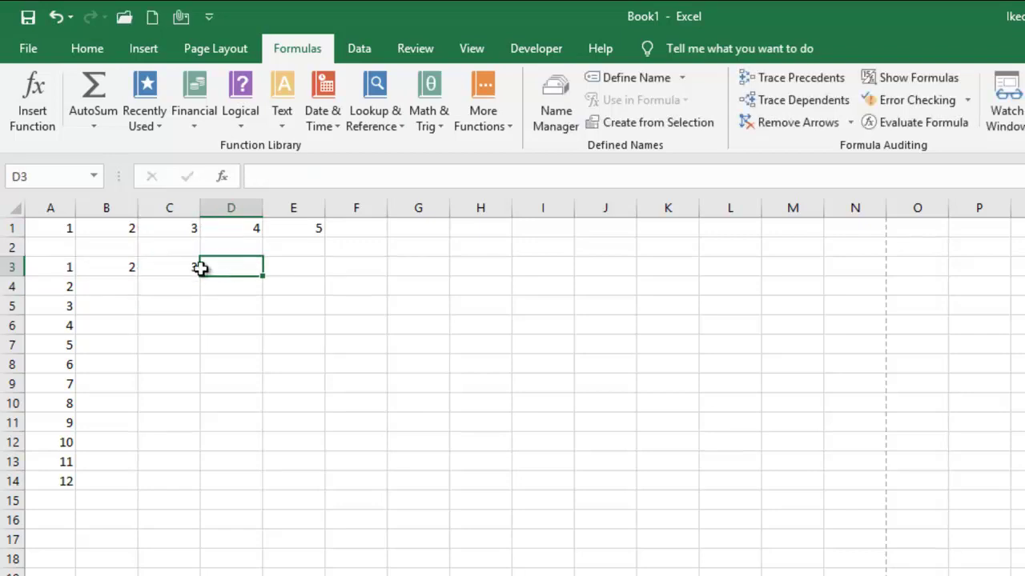
{"action": "left_click", "coordinate": [124, 268]}
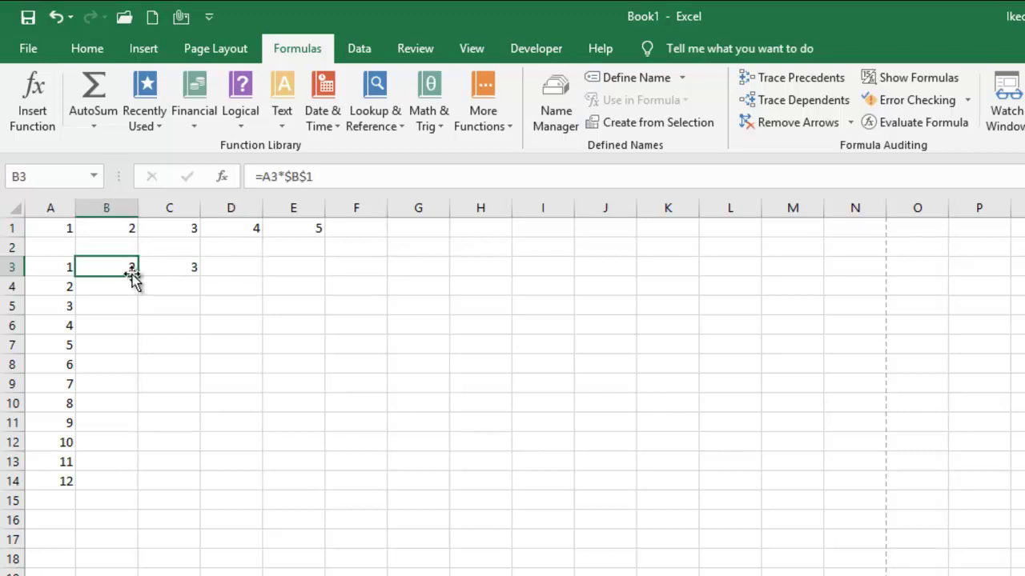
{"action": "double_click", "coordinate": [137, 274]}
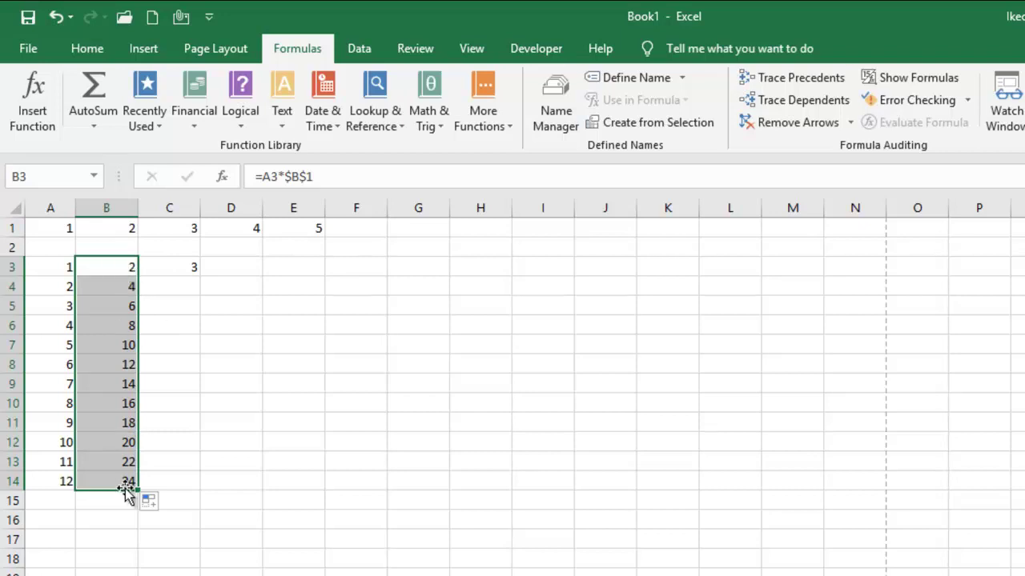
Drag C3's formula down column C, clear the stray 0 in C15, and undo the overfill.
{"action": "left_click", "coordinate": [165, 270]}
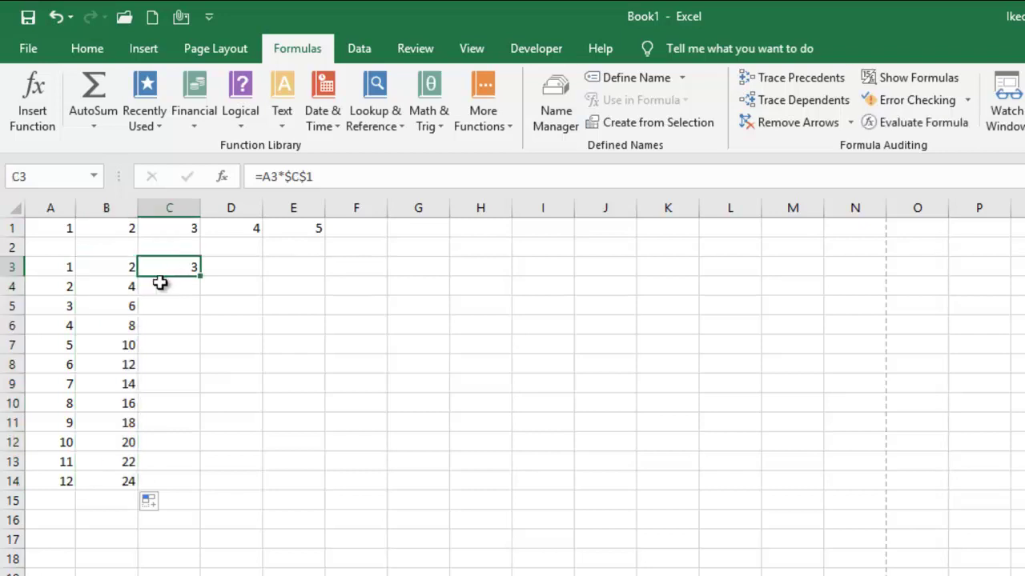
{"action": "left_click_drag", "start_coordinate": [197, 277], "coordinate": [190, 501]}
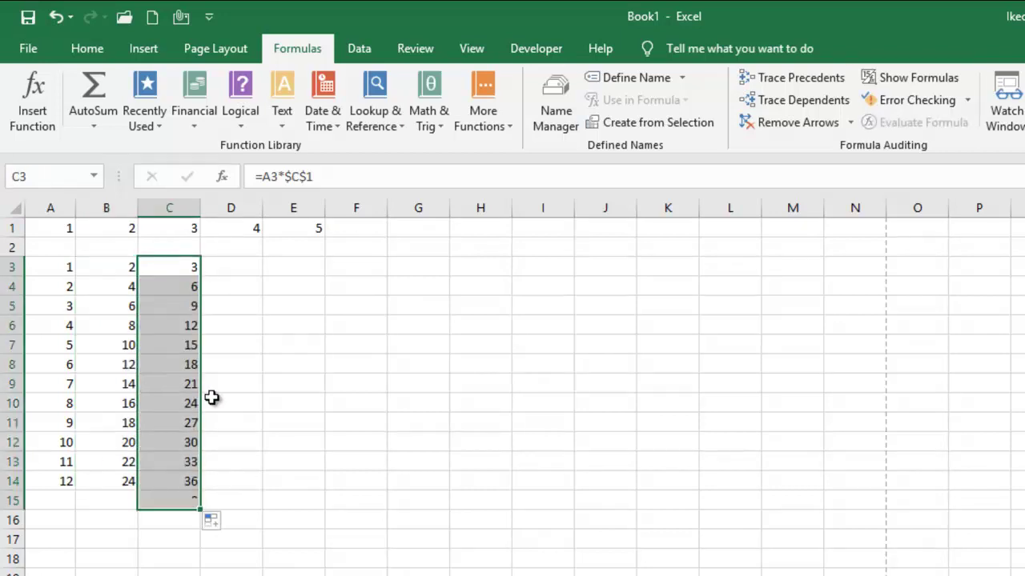
{"action": "left_click", "coordinate": [171, 499]}
{"action": "key", "text": "Delete"}
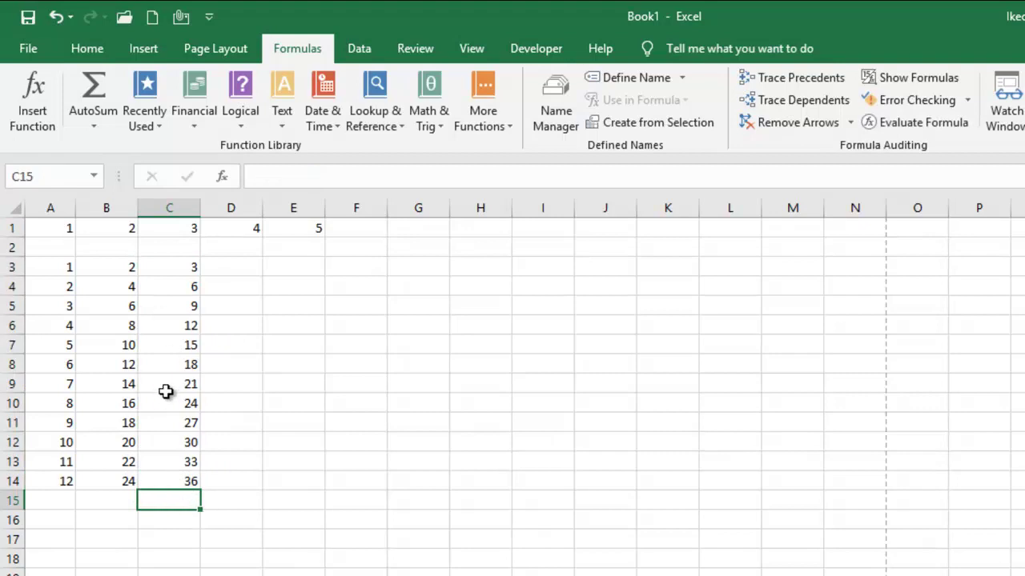
{"action": "left_click", "coordinate": [172, 272]}
{"action": "left_click_drag", "start_coordinate": [172, 271], "coordinate": [180, 471]}
{"action": "key", "text": "ctrl+z"}
{"action": "key", "text": "ctrl+z"}
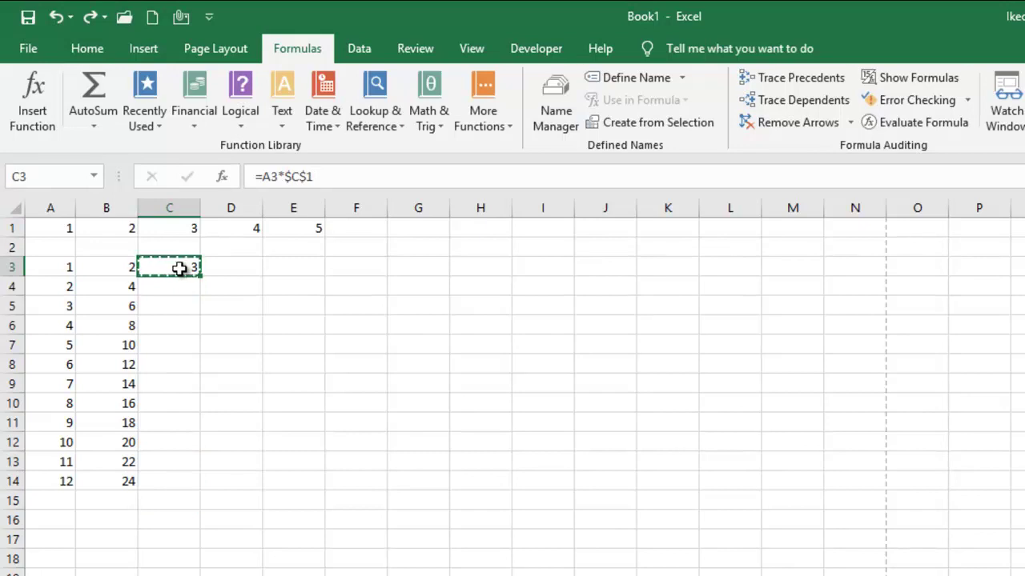
Paste C3's =A3*$C$1 into C4:C14, giving 3 through 36.
{"action": "left_click_drag", "start_coordinate": [174, 285], "coordinate": [171, 485]}
{"action": "key", "text": "ctrl+v"}
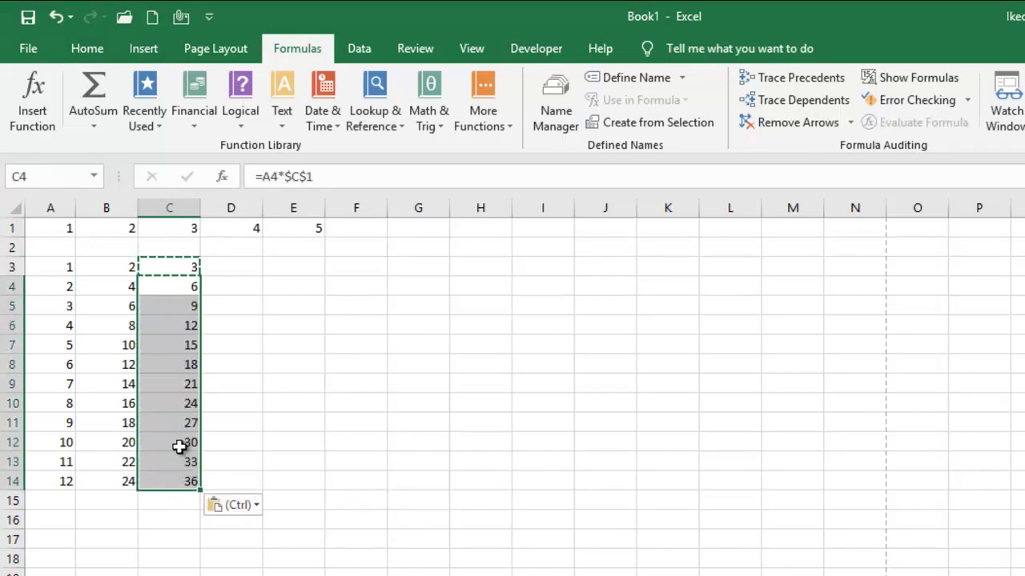
{"action": "left_click", "coordinate": [182, 288]}
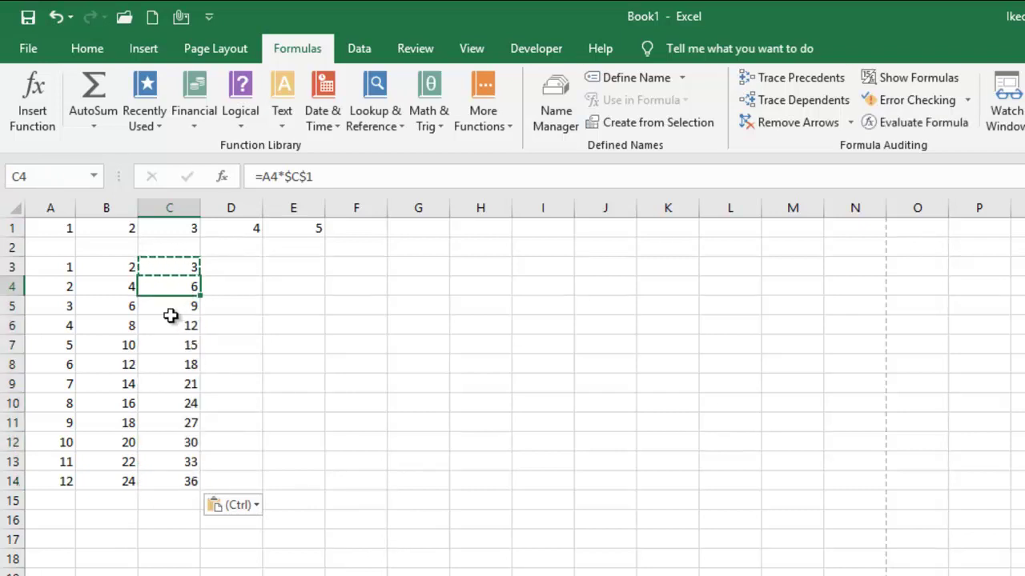